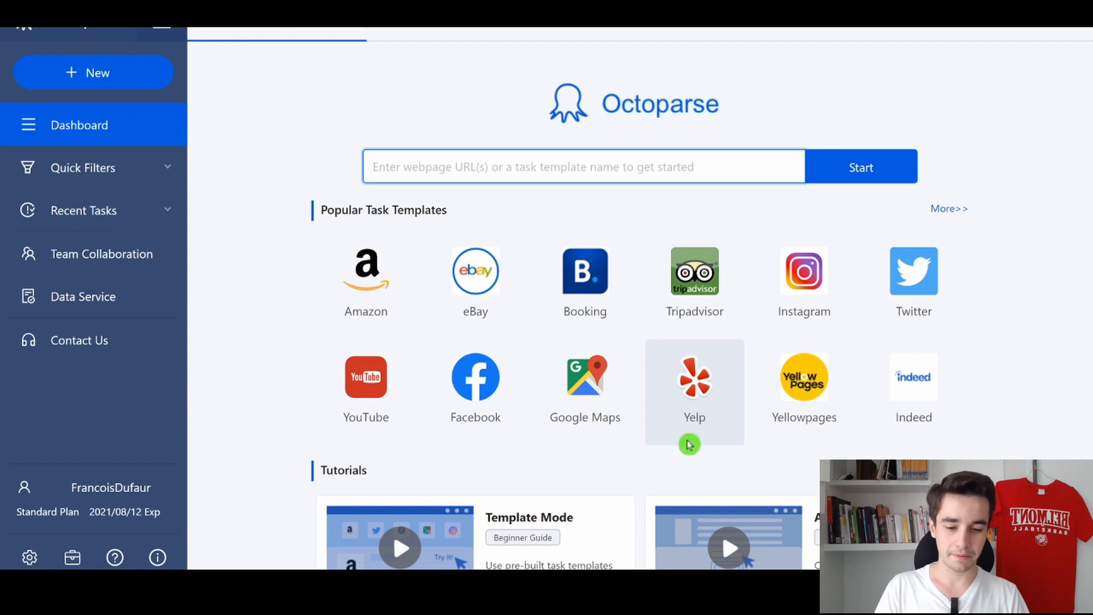
Step: Create a new scraping task for google.com
{"action": "type", "text": "google"}
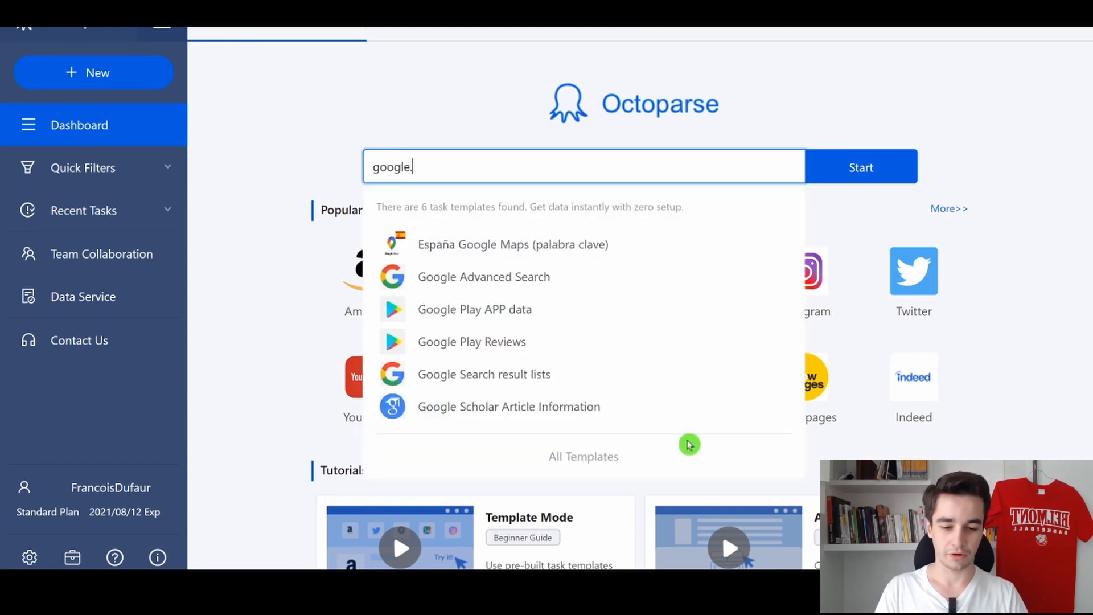
{"action": "type", "text": ".com"}
{"action": "left_click", "coordinate": [874, 181]}
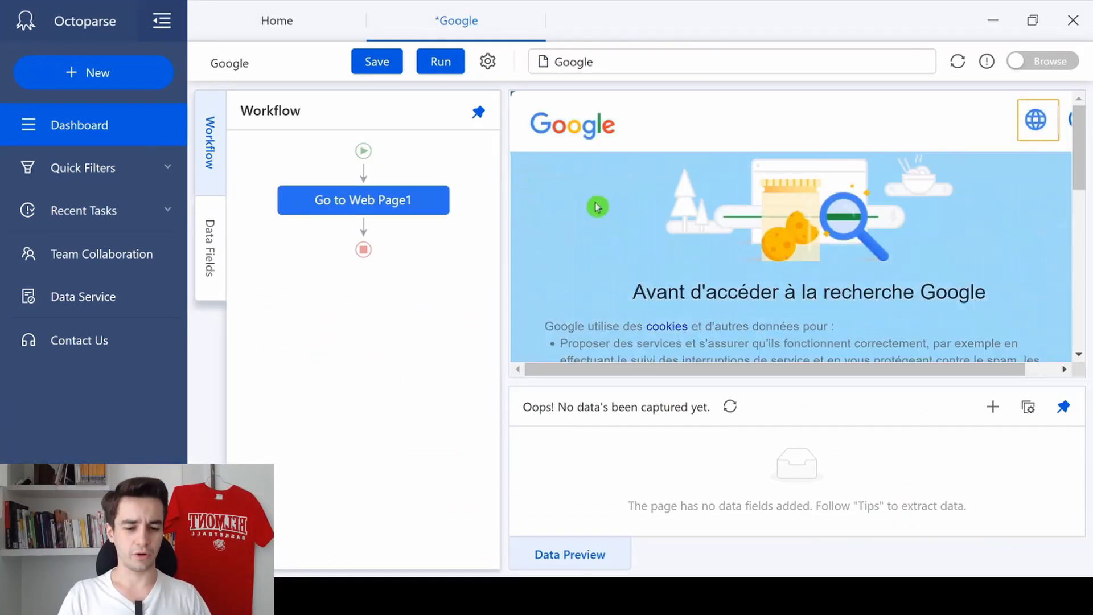
Step: Turn on Browse mode and accept Google's cookie consent on the loaded page
{"action": "scroll", "coordinate": [596, 205], "scroll_direction": "down", "scroll_amount": 3}
{"action": "scroll", "coordinate": [803, 214], "scroll_direction": "down", "scroll_amount": 5}
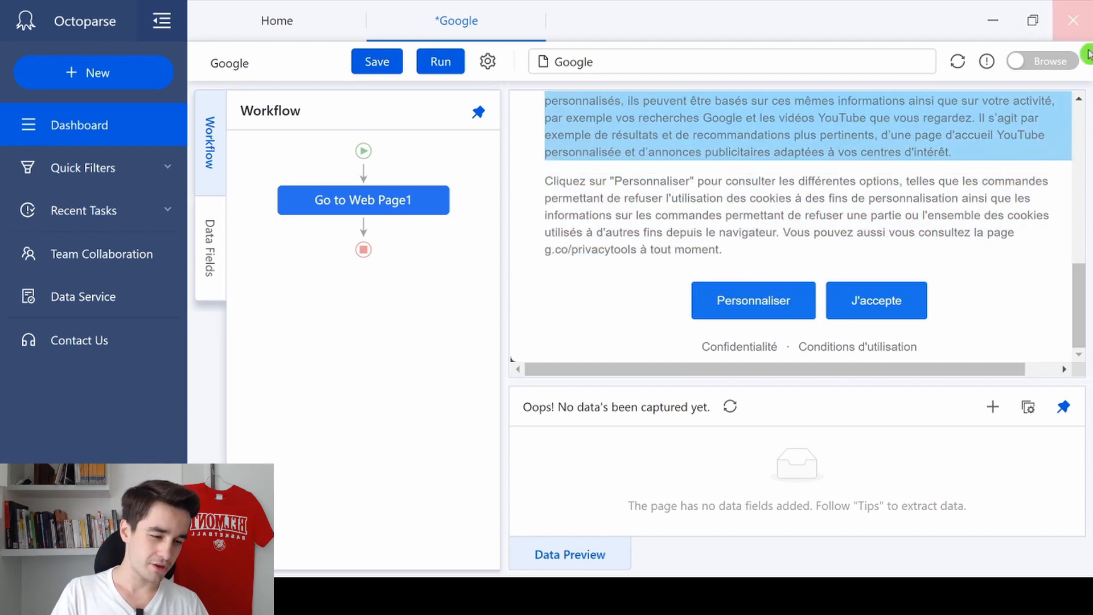
{"action": "left_click", "coordinate": [1052, 63]}
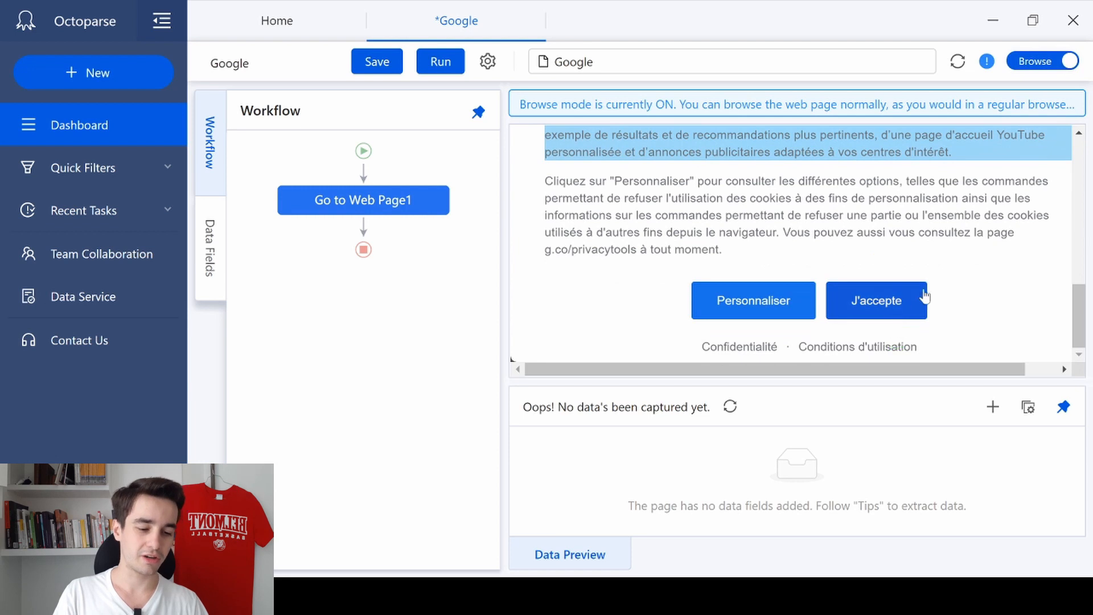
{"action": "left_click", "coordinate": [889, 303]}
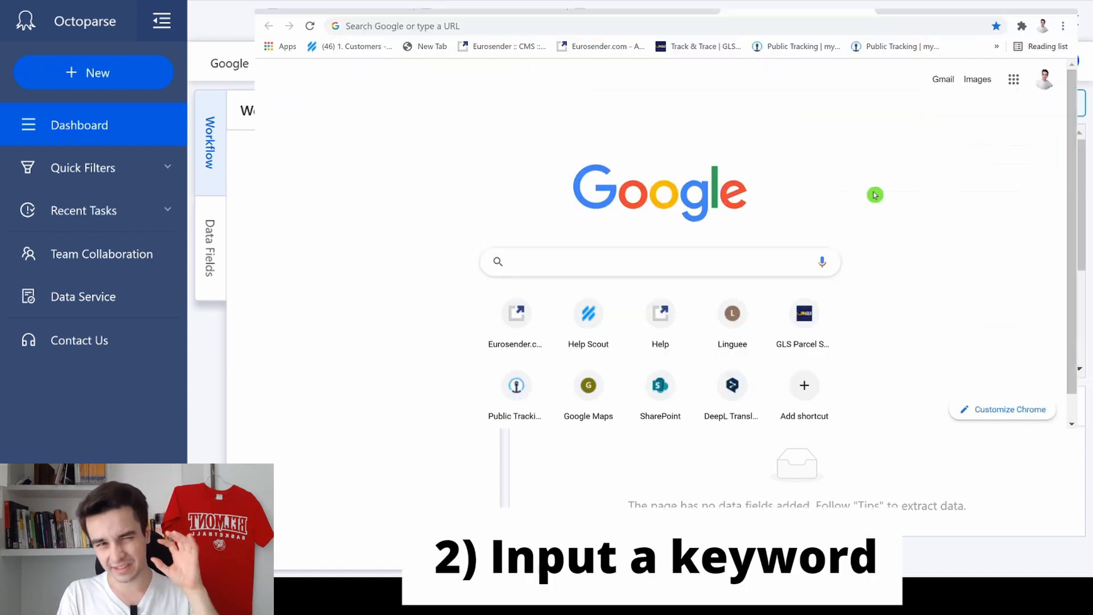
Step: Switch to Chrome and search Google for "my keyword"
{"action": "type", "text": "my key"}
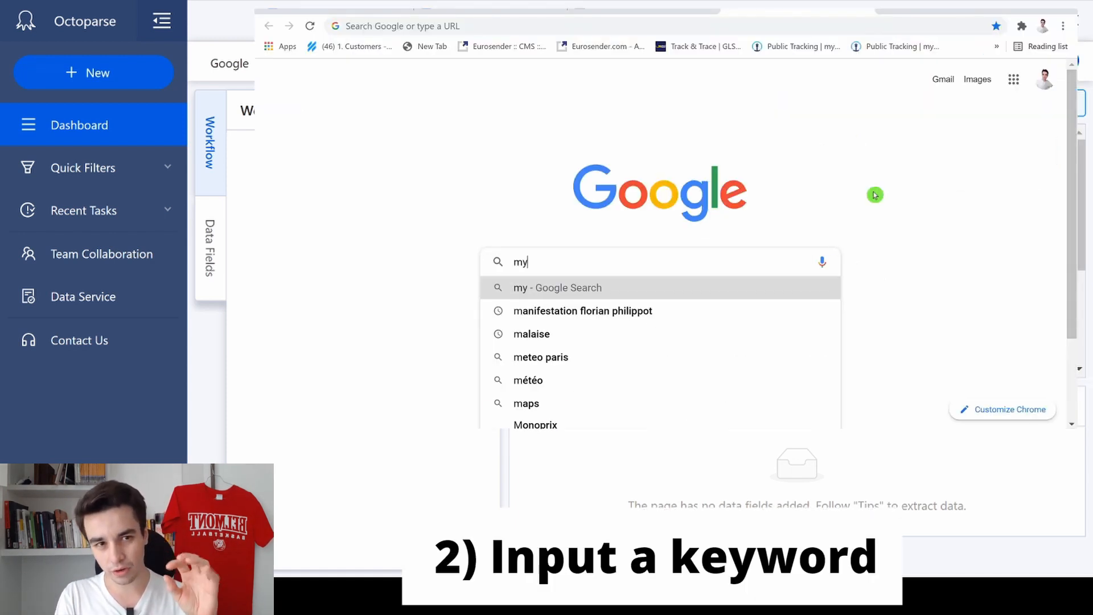
{"action": "type", "text": "word"}
{"action": "key", "text": "Return"}
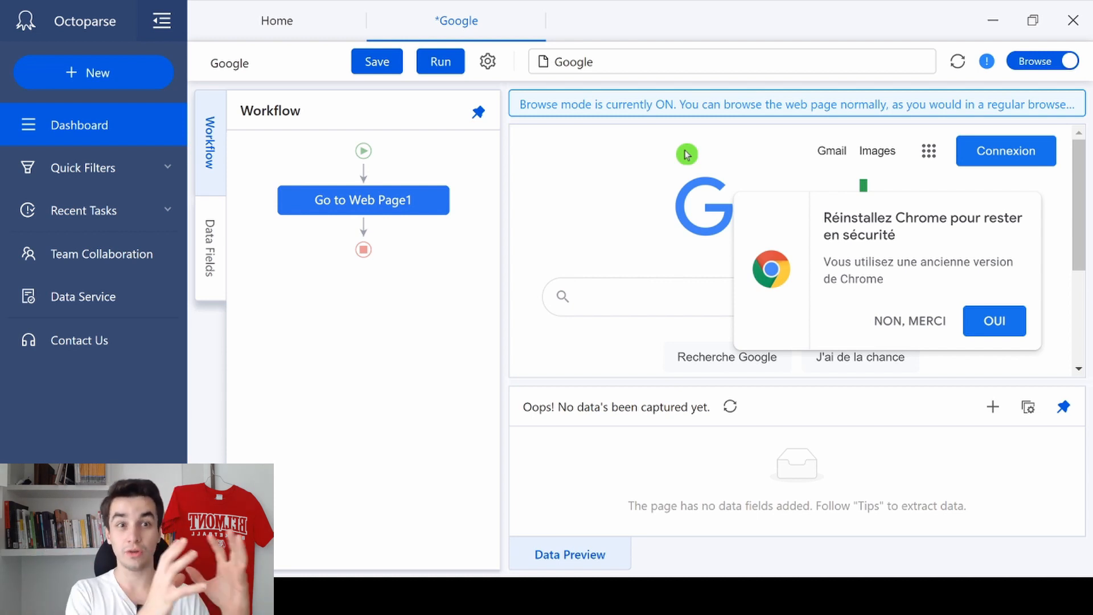
Step: Back in Octoparse, hide the workflow to enlarge the page and open Google's search settings
{"action": "left_click", "coordinate": [479, 113]}
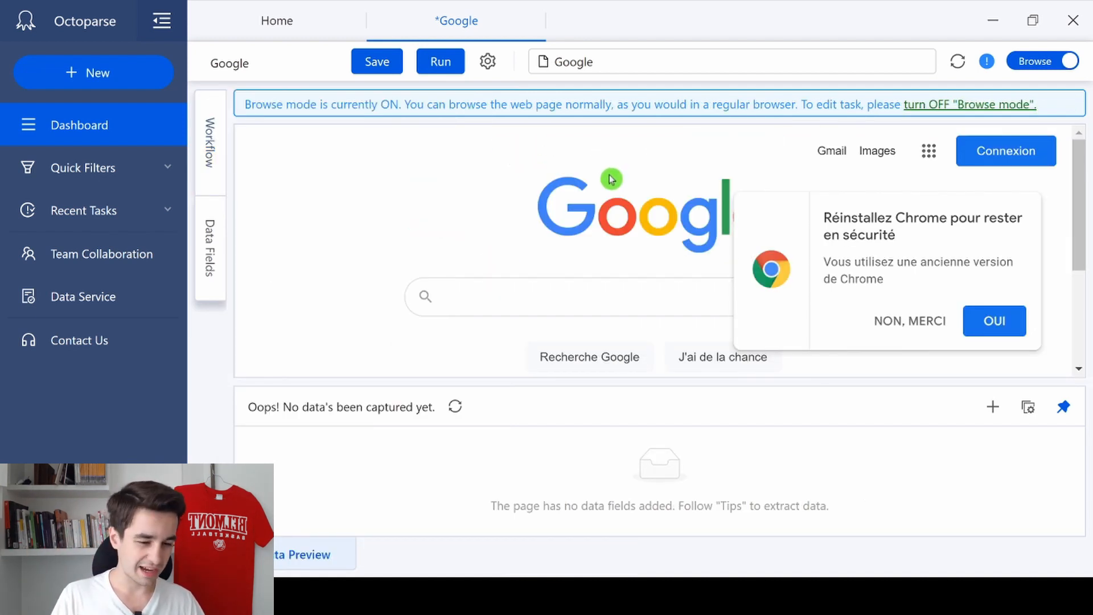
{"action": "scroll", "coordinate": [626, 221], "scroll_direction": "down", "scroll_amount": 3}
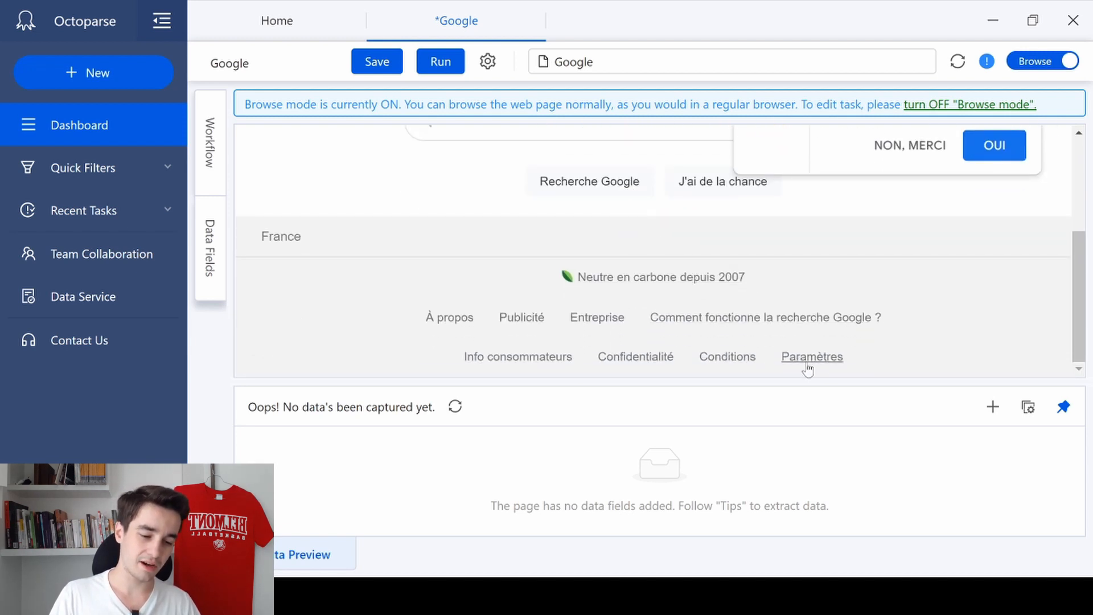
{"action": "left_click", "coordinate": [806, 358]}
{"action": "scroll", "coordinate": [784, 344], "scroll_direction": "up", "scroll_amount": 2}
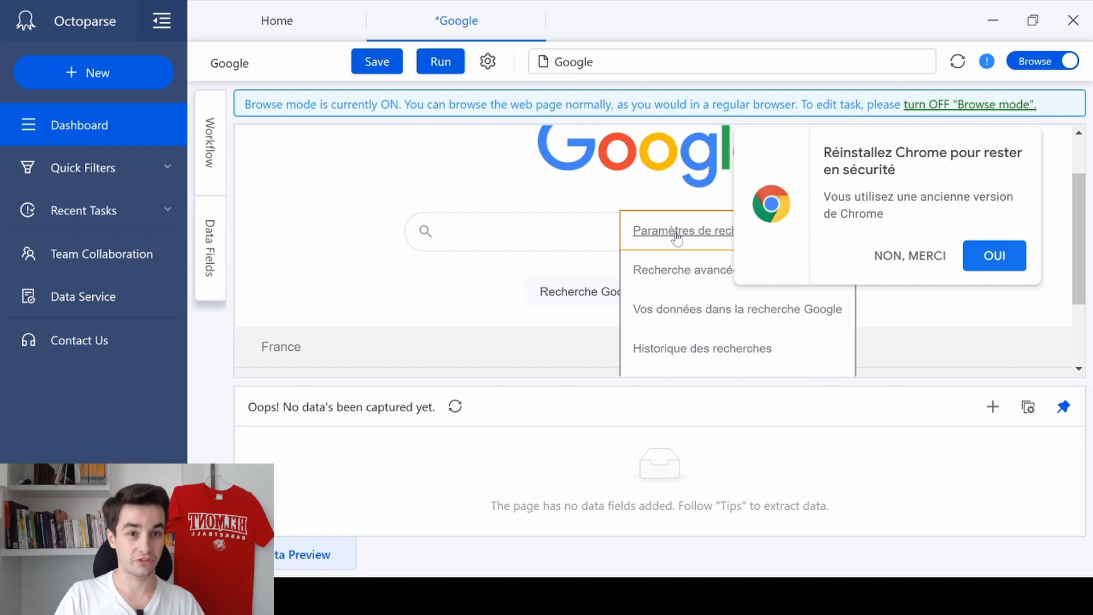
{"action": "left_click", "coordinate": [676, 235]}
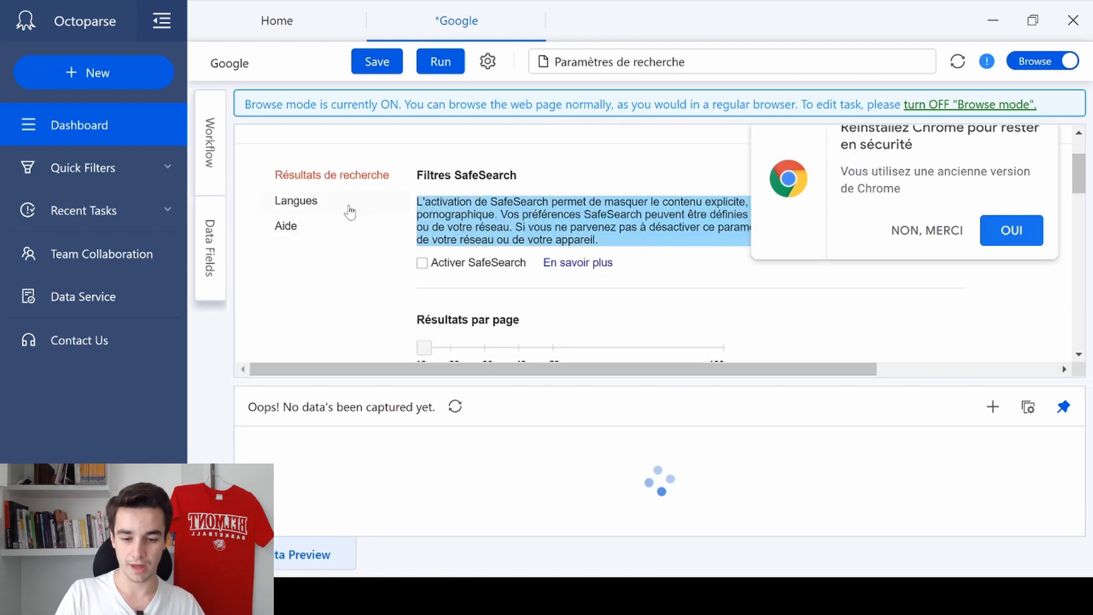
Step: Set the Google products language to English and save the search settings
{"action": "left_click", "coordinate": [346, 206]}
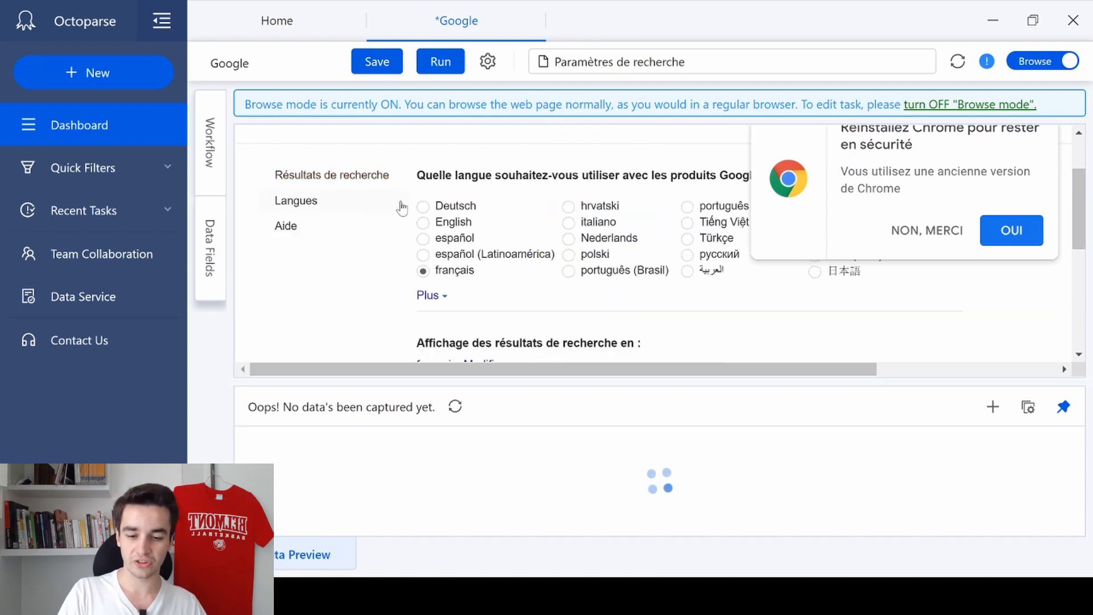
{"action": "left_click", "coordinate": [424, 221]}
{"action": "scroll", "coordinate": [783, 237], "scroll_direction": "down", "scroll_amount": 5}
{"action": "scroll", "coordinate": [783, 237], "scroll_direction": "up", "scroll_amount": 2}
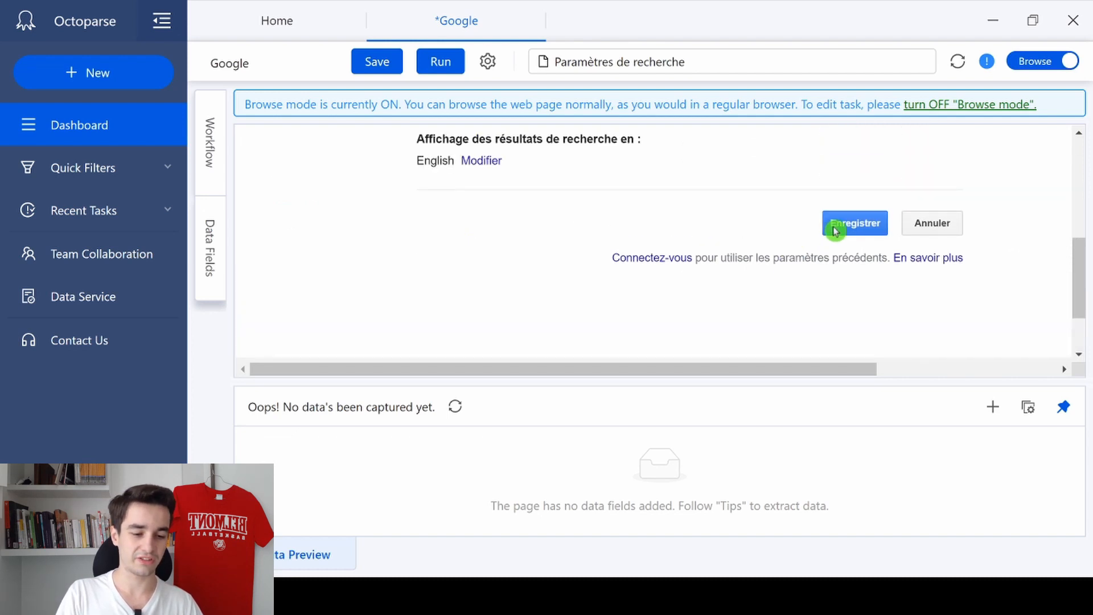
{"action": "left_click", "coordinate": [835, 228]}
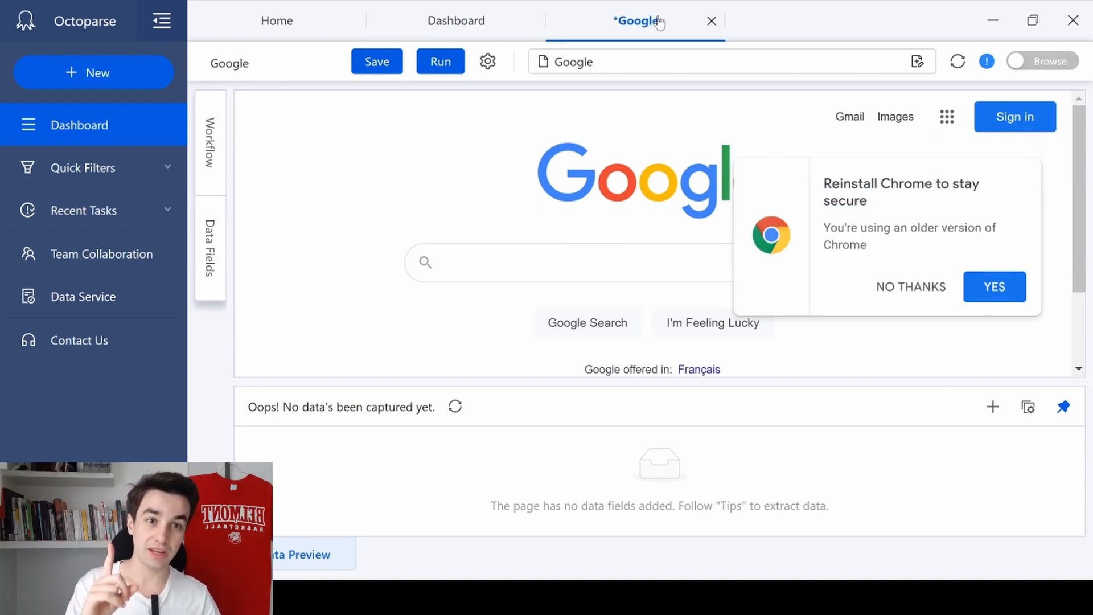
Step: Change the task's browser version to Chrome 77.0 and save the task settings
{"action": "left_click", "coordinate": [489, 62]}
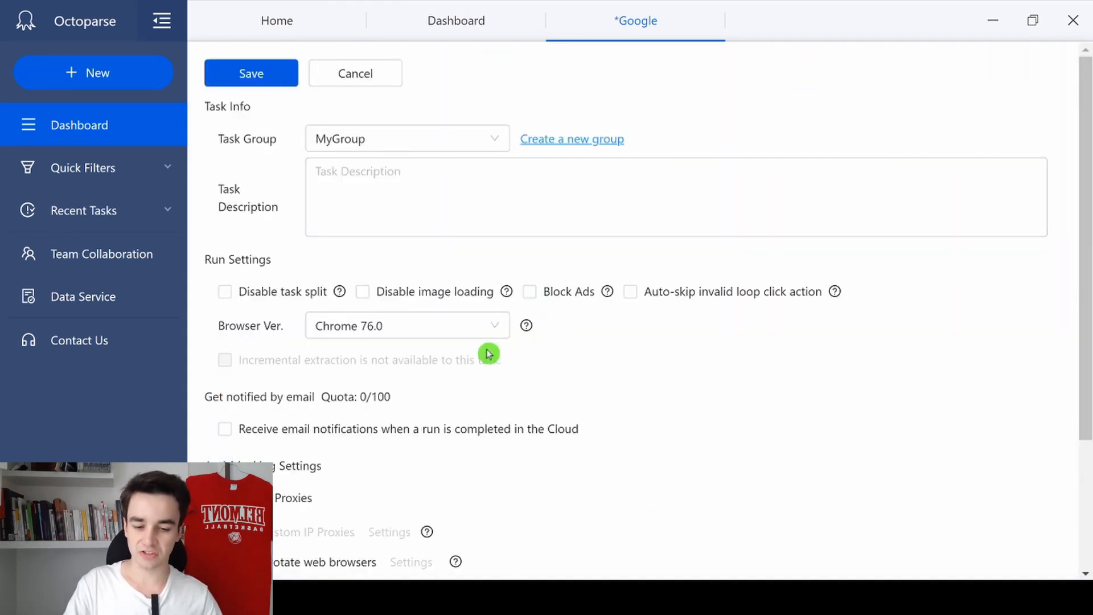
{"action": "left_click", "coordinate": [488, 326]}
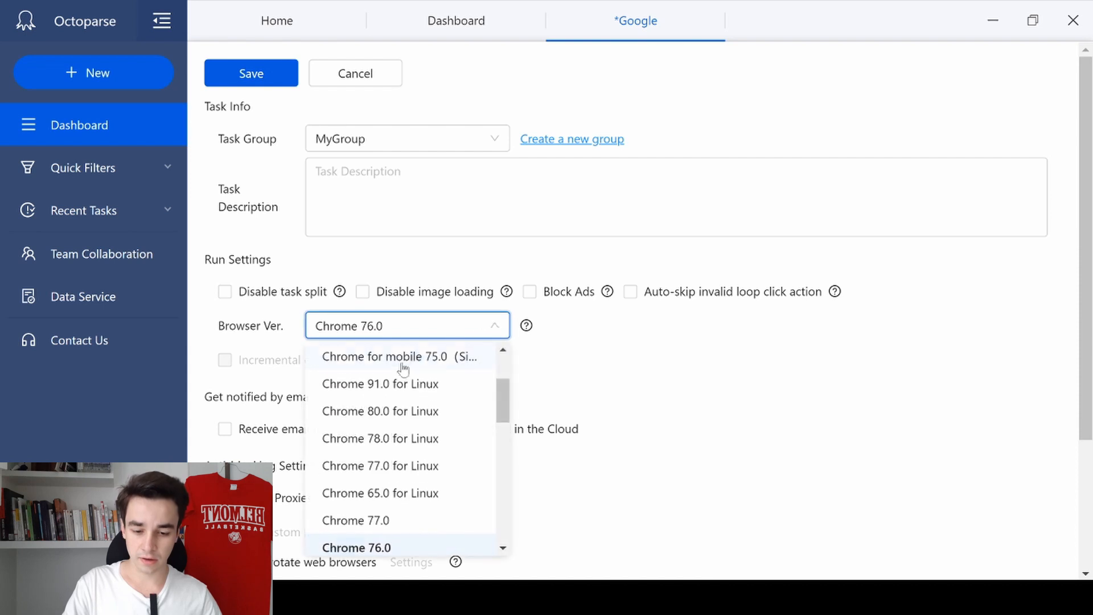
{"action": "left_click", "coordinate": [379, 522]}
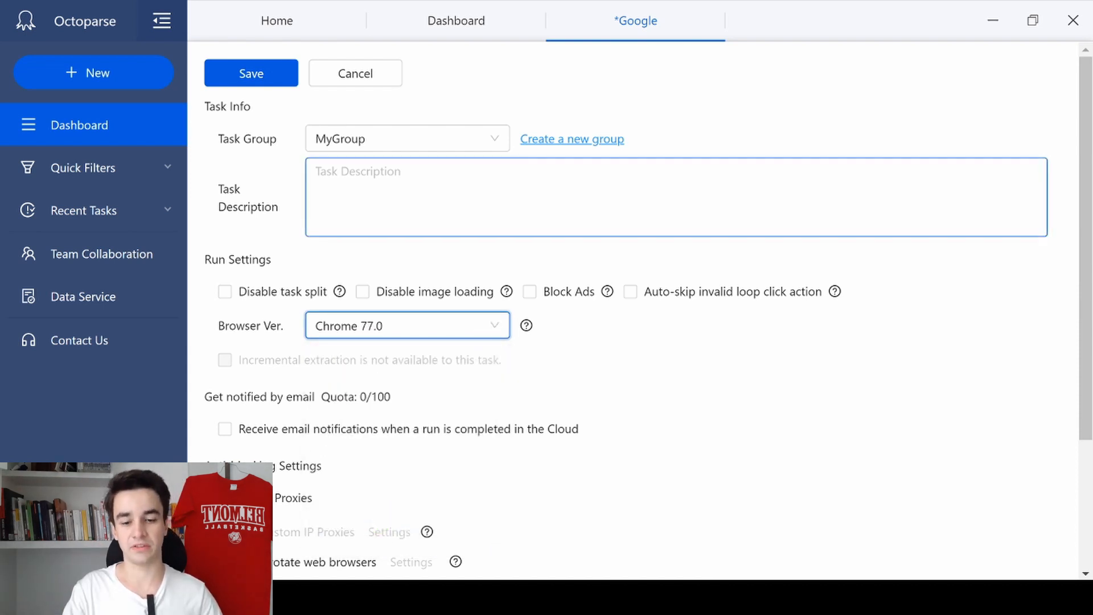
{"action": "left_click", "coordinate": [288, 76]}
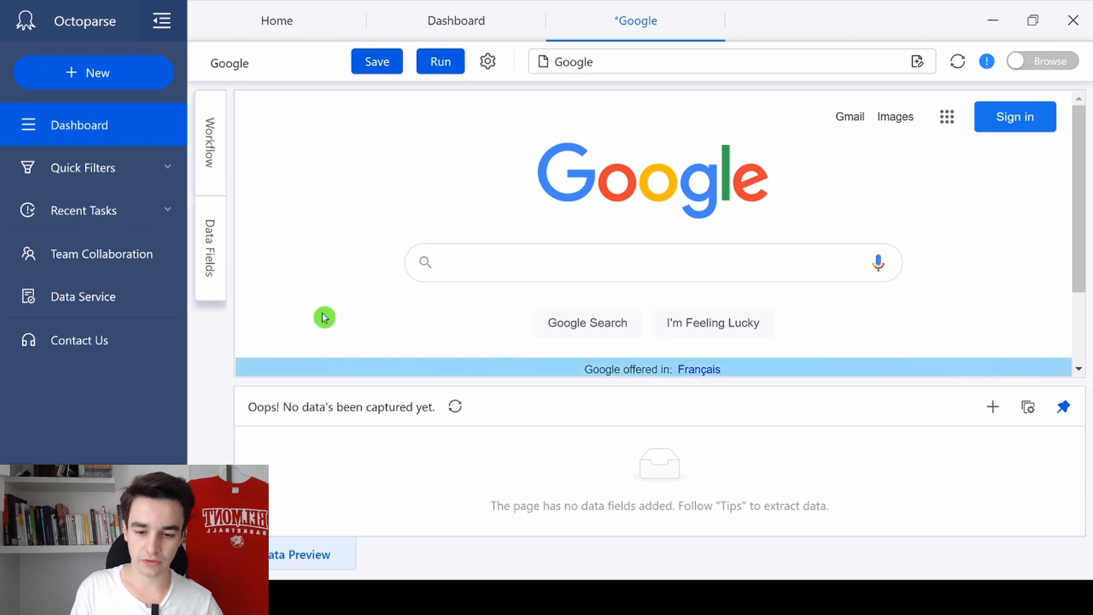
Step: Pin the workflow open and add an action that enters "Web scraping" in Google's search box
{"action": "left_click", "coordinate": [211, 137]}
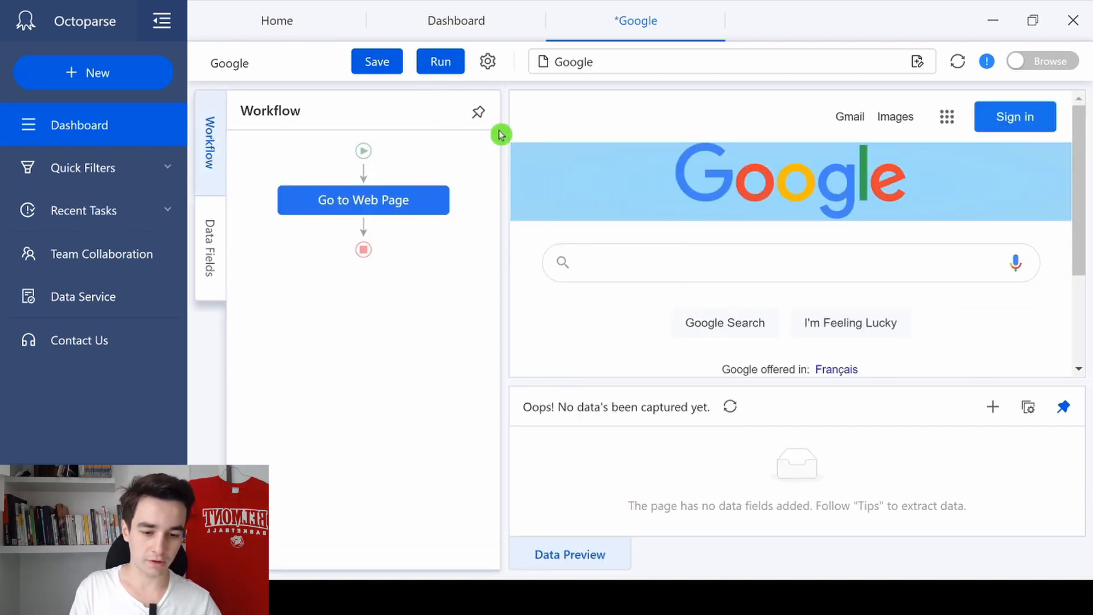
{"action": "left_click", "coordinate": [479, 112]}
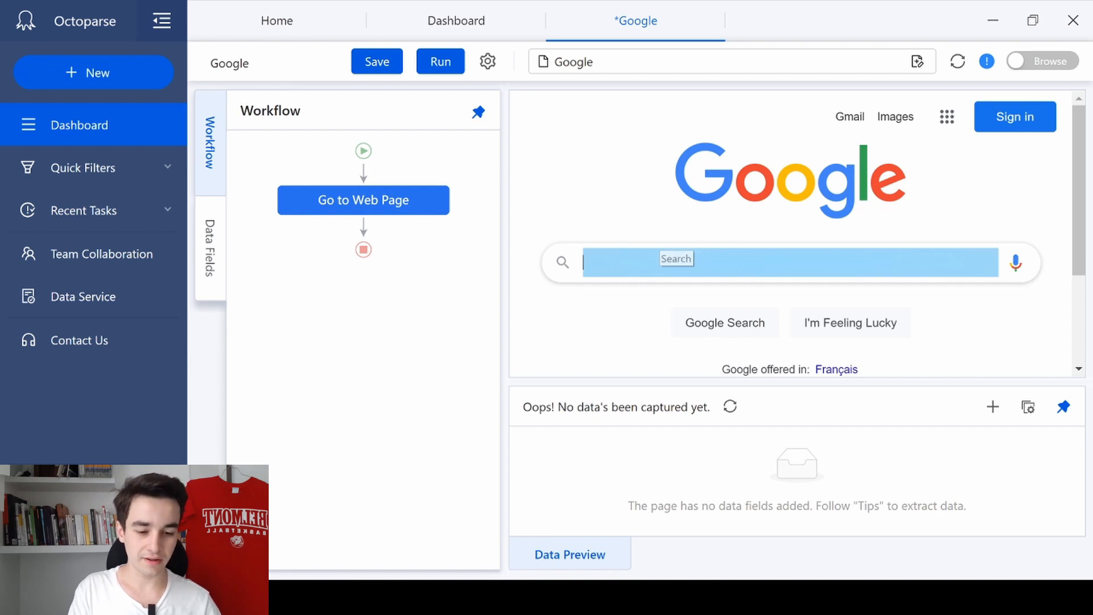
{"action": "left_click", "coordinate": [660, 259]}
{"action": "left_click_drag", "start_coordinate": [793, 146], "coordinate": [371, 140]}
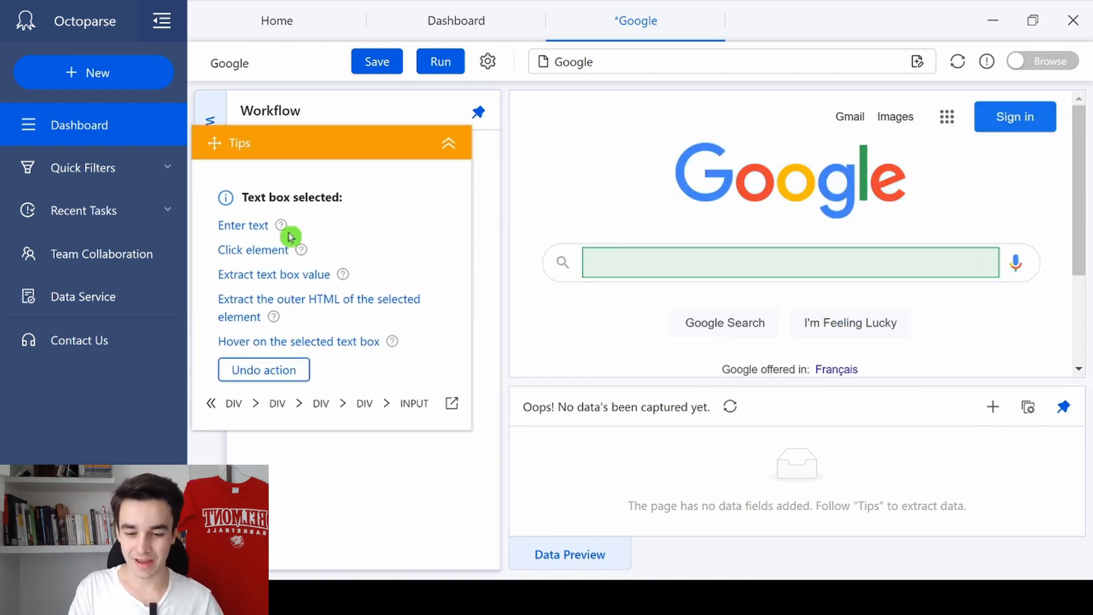
{"action": "left_click", "coordinate": [255, 228]}
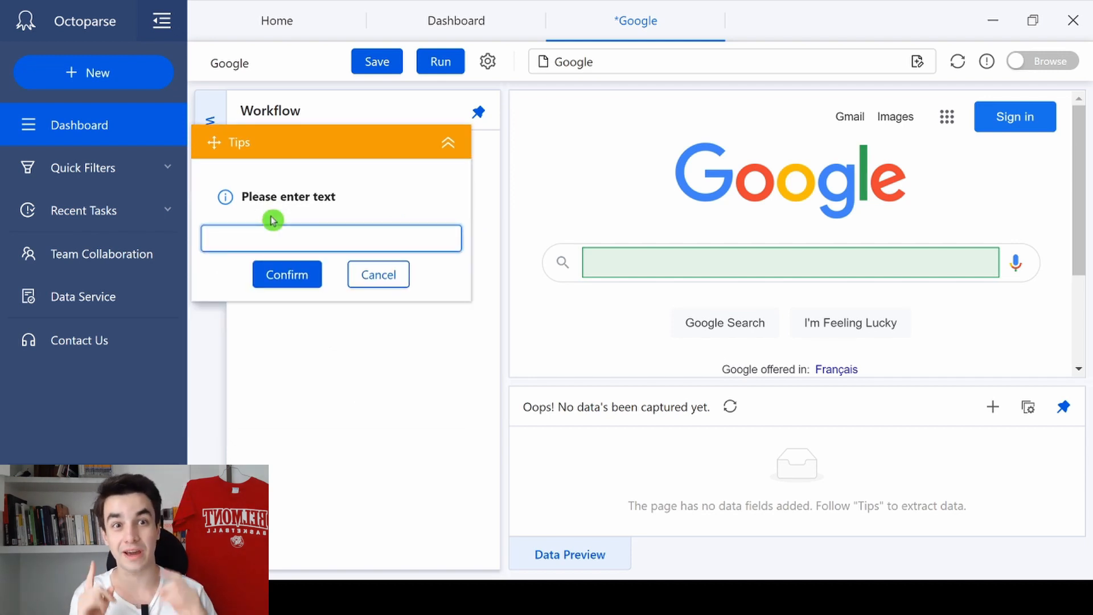
{"action": "type", "text": "Web scraping"}
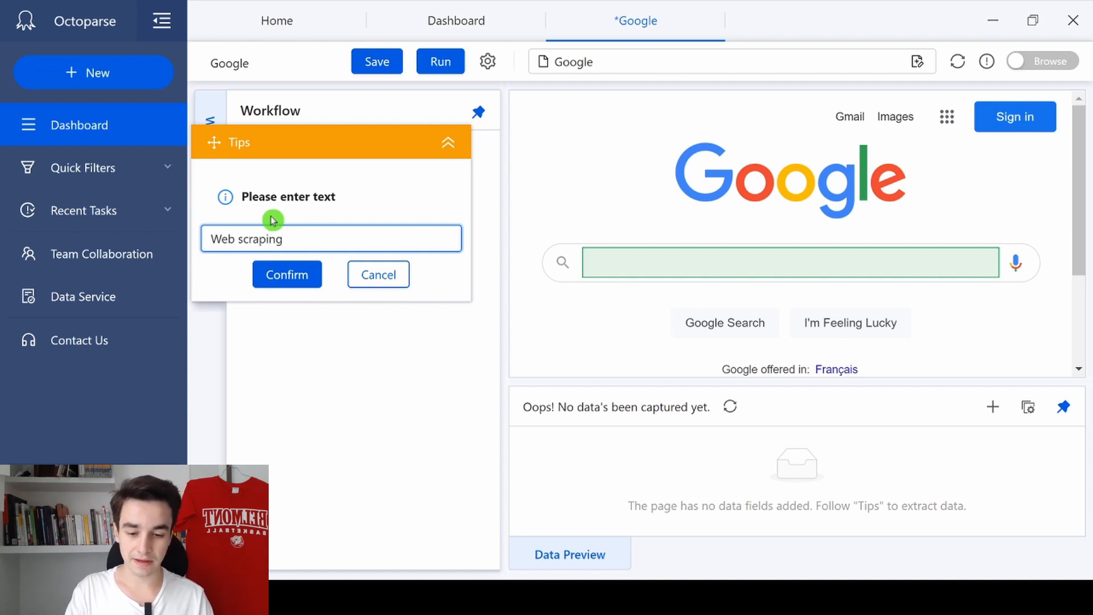
{"action": "key", "text": "Return"}
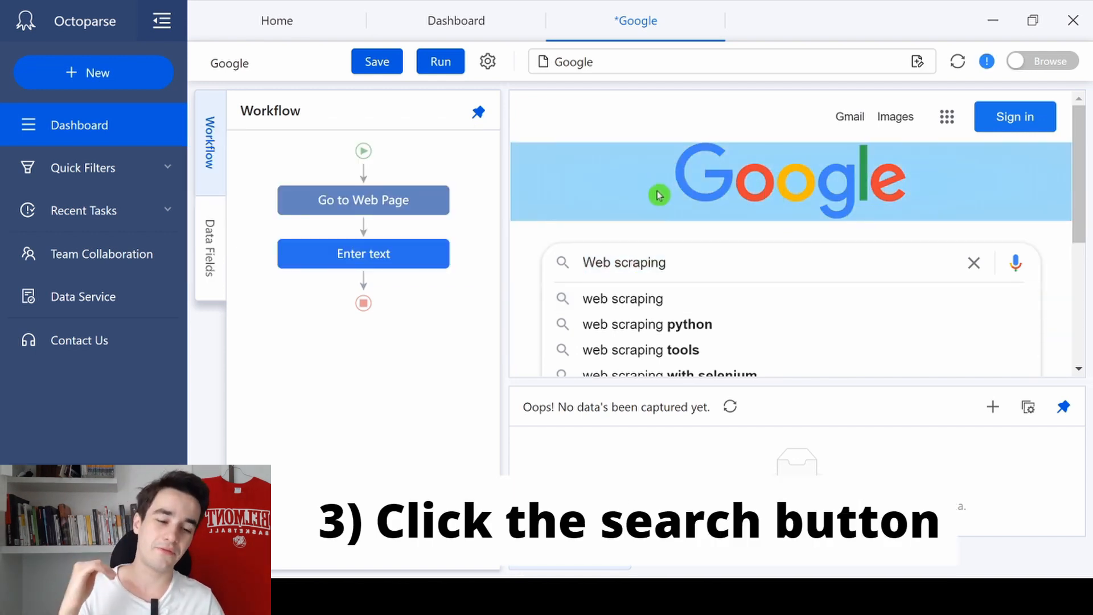
Step: Add a click action on the Google Search button to load the results page
{"action": "scroll", "coordinate": [658, 195], "scroll_direction": "down", "scroll_amount": 5}
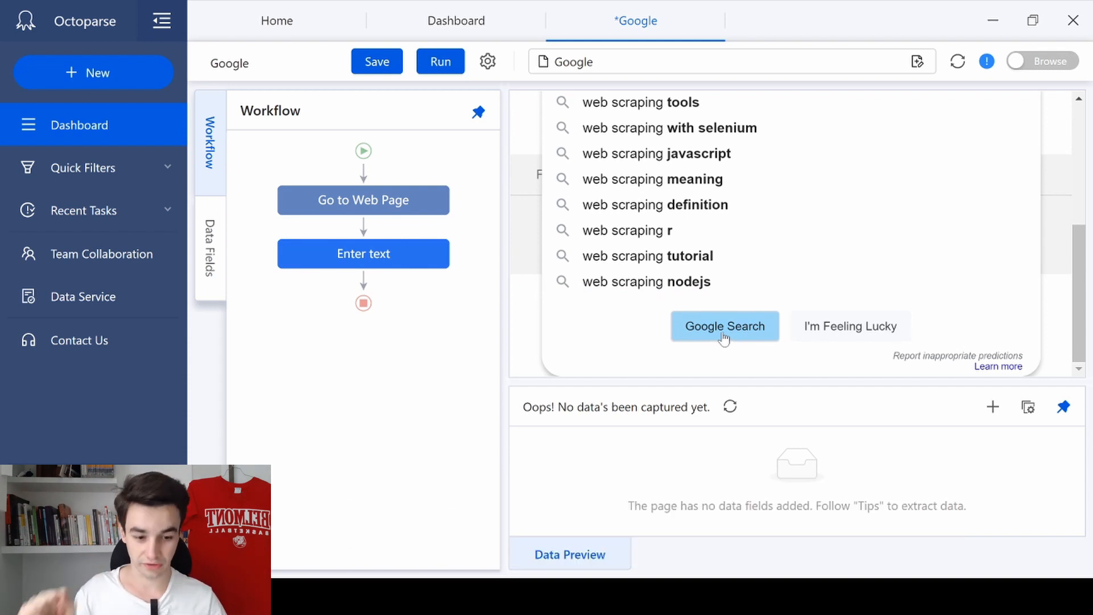
{"action": "left_click", "coordinate": [701, 340]}
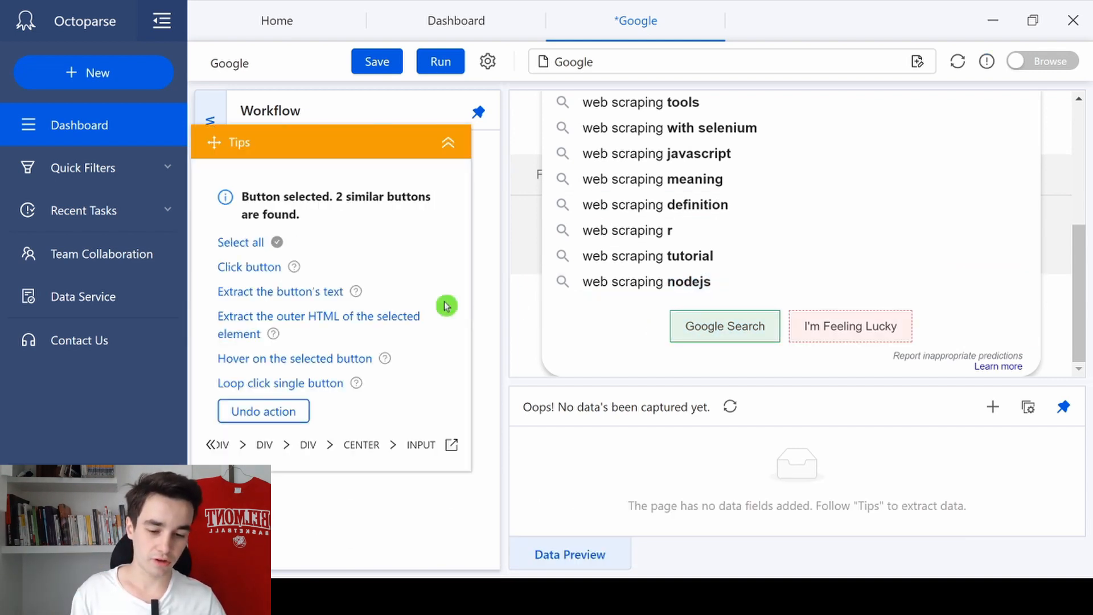
{"action": "left_click", "coordinate": [260, 269]}
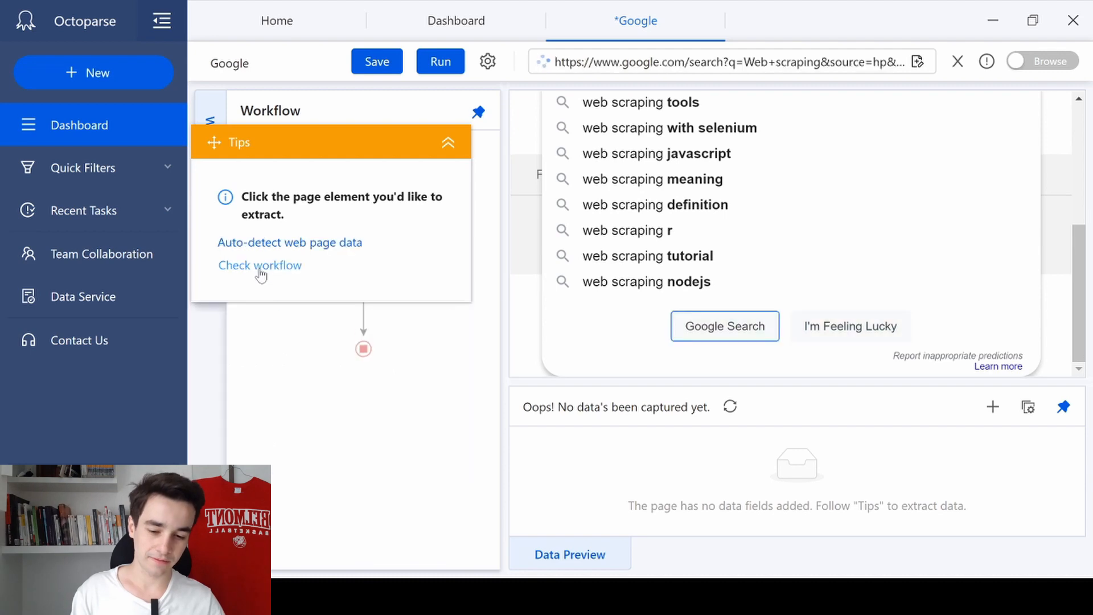
{"action": "scroll", "coordinate": [792, 165], "scroll_direction": "down", "scroll_amount": 10}
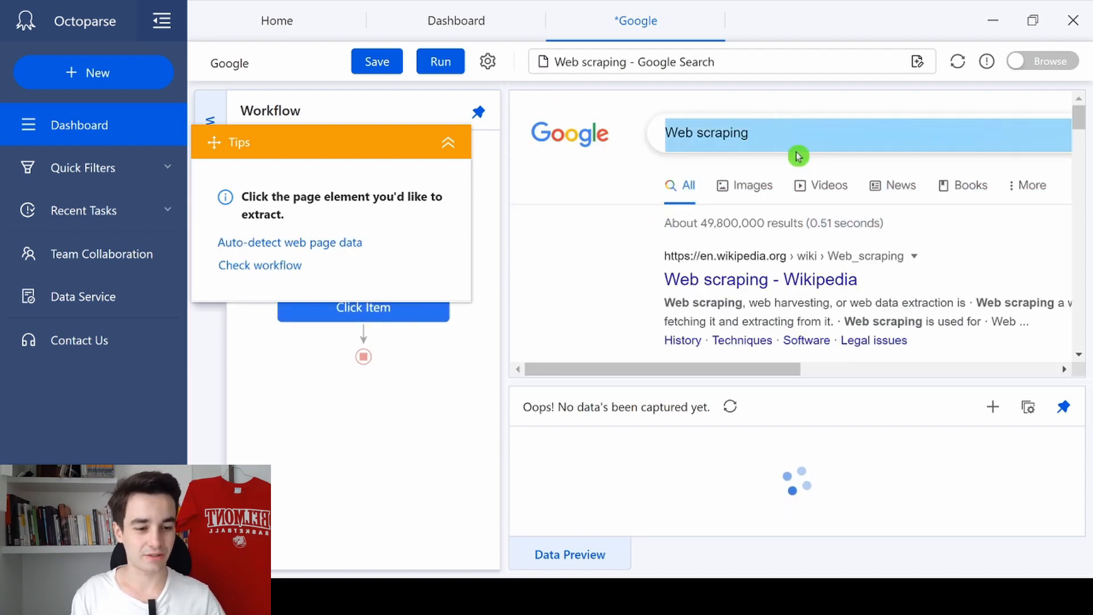
{"action": "scroll", "coordinate": [792, 285], "scroll_direction": "down", "scroll_amount": 3}
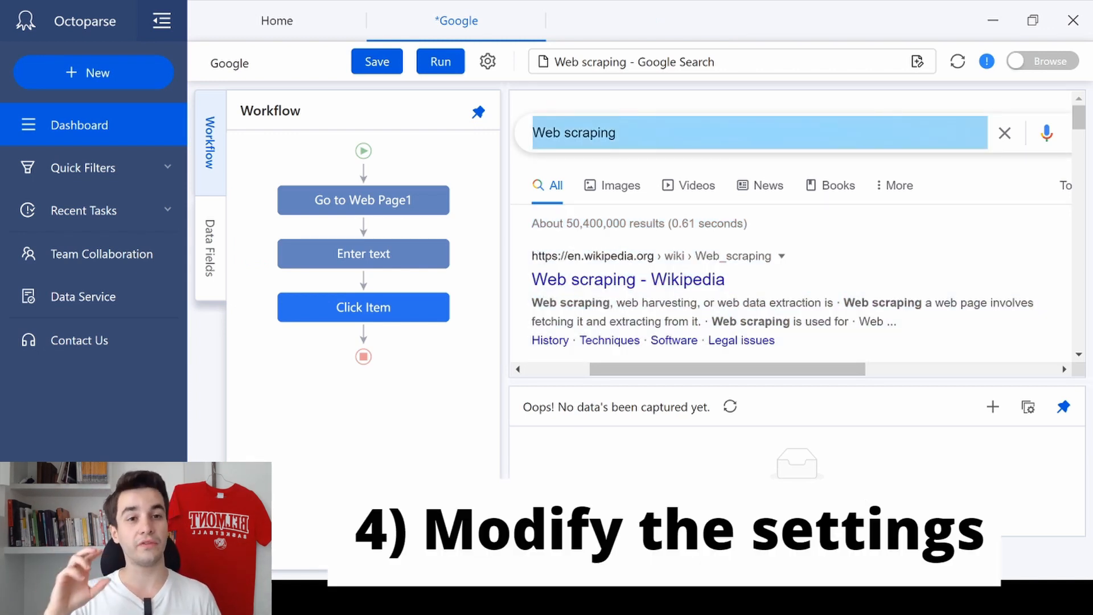
Step: Set the Click Item action to open in a new tab and apply its settings
{"action": "mouse_move", "coordinate": [341, 301]}
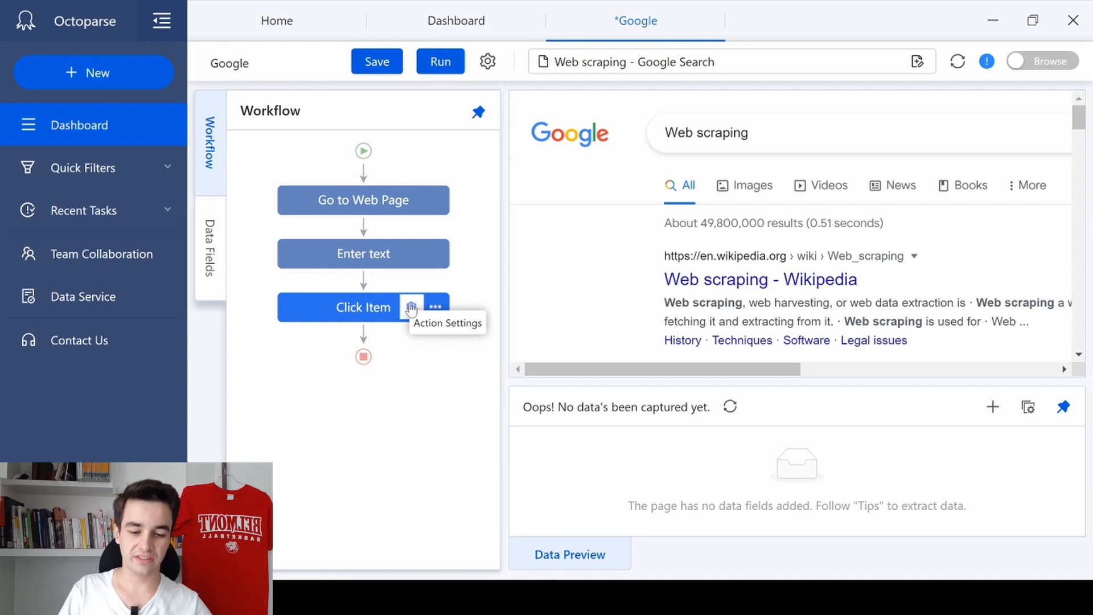
{"action": "left_click", "coordinate": [411, 309]}
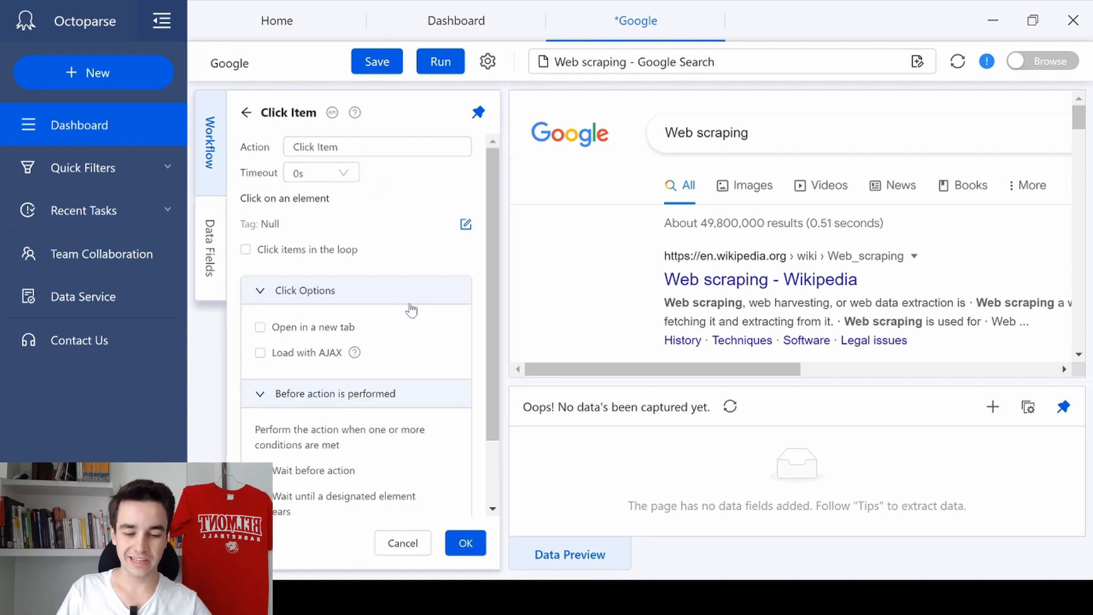
{"action": "left_click", "coordinate": [316, 329]}
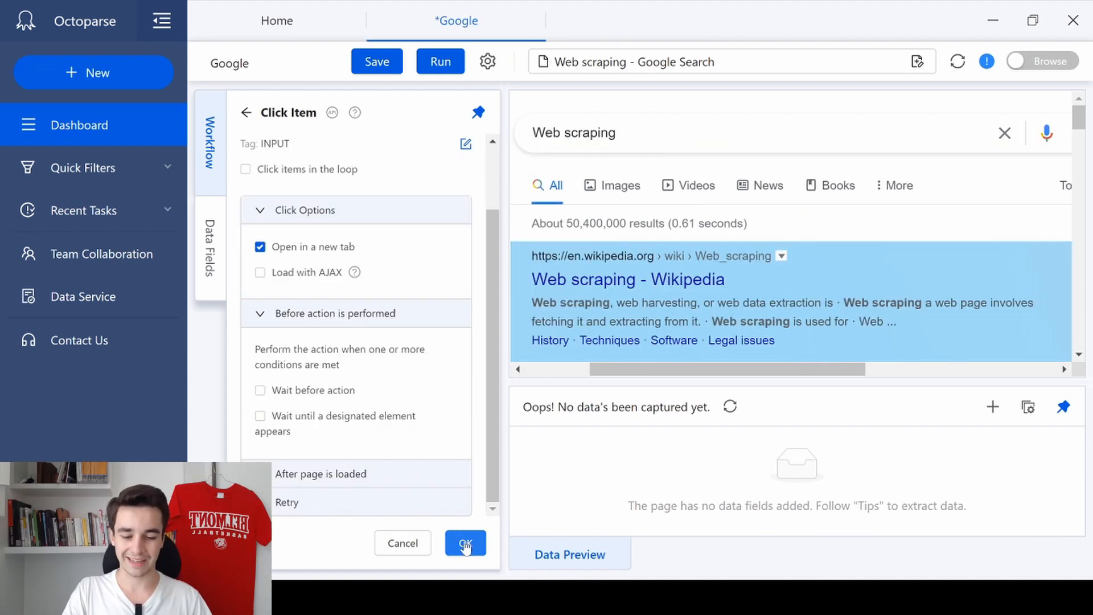
{"action": "left_click", "coordinate": [465, 542]}
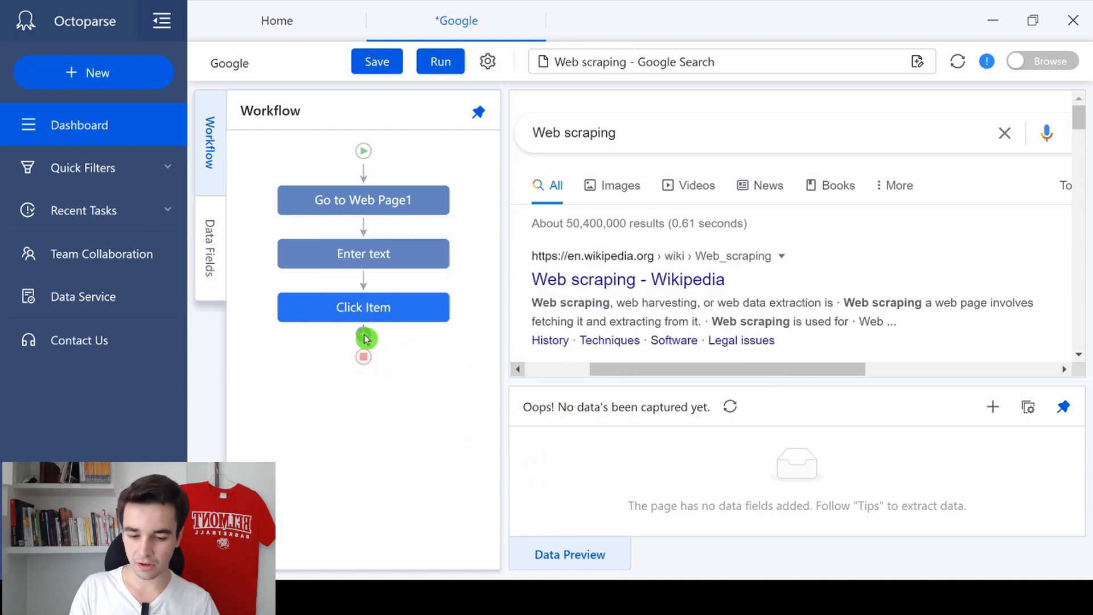
Step: Add a Loop action to the workflow directly after Click Item
{"action": "left_click", "coordinate": [365, 338]}
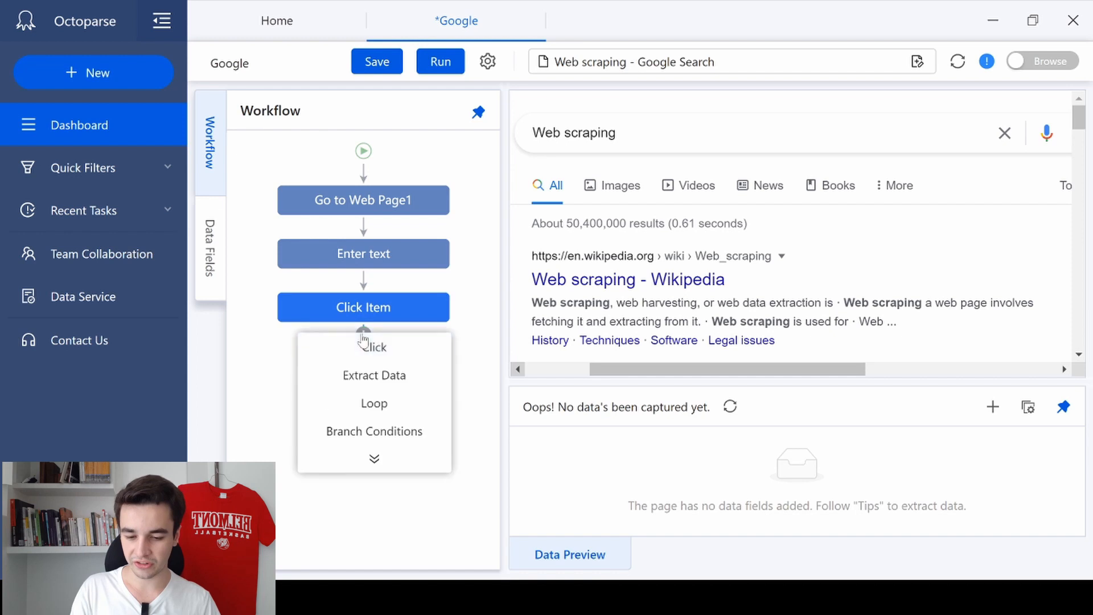
{"action": "left_click", "coordinate": [375, 406]}
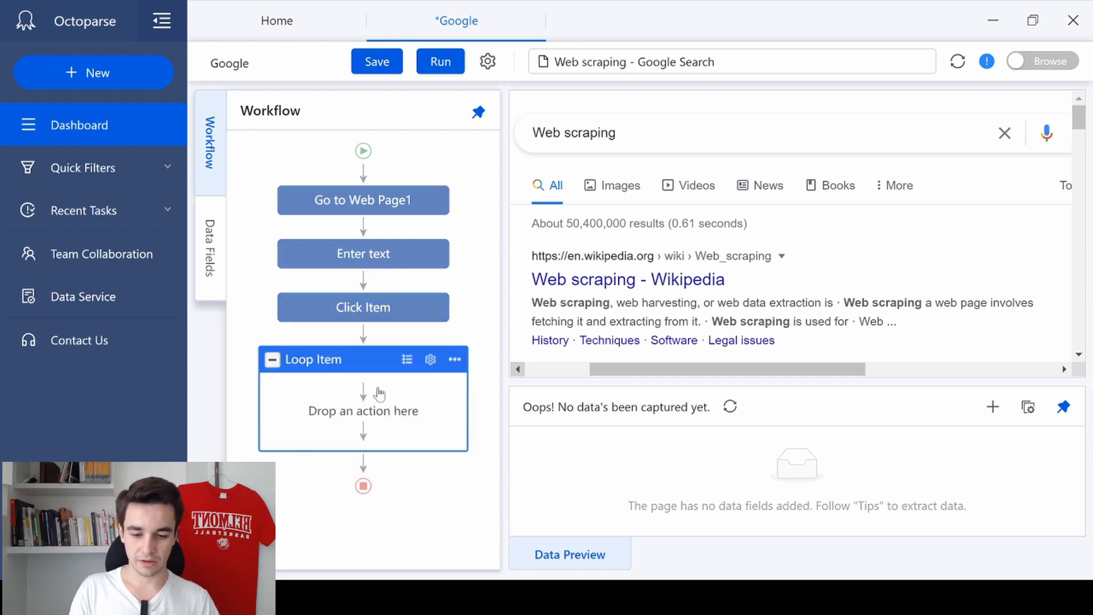
Step: Set the loop mode of the Loop Item to Text List
{"action": "left_click", "coordinate": [428, 362]}
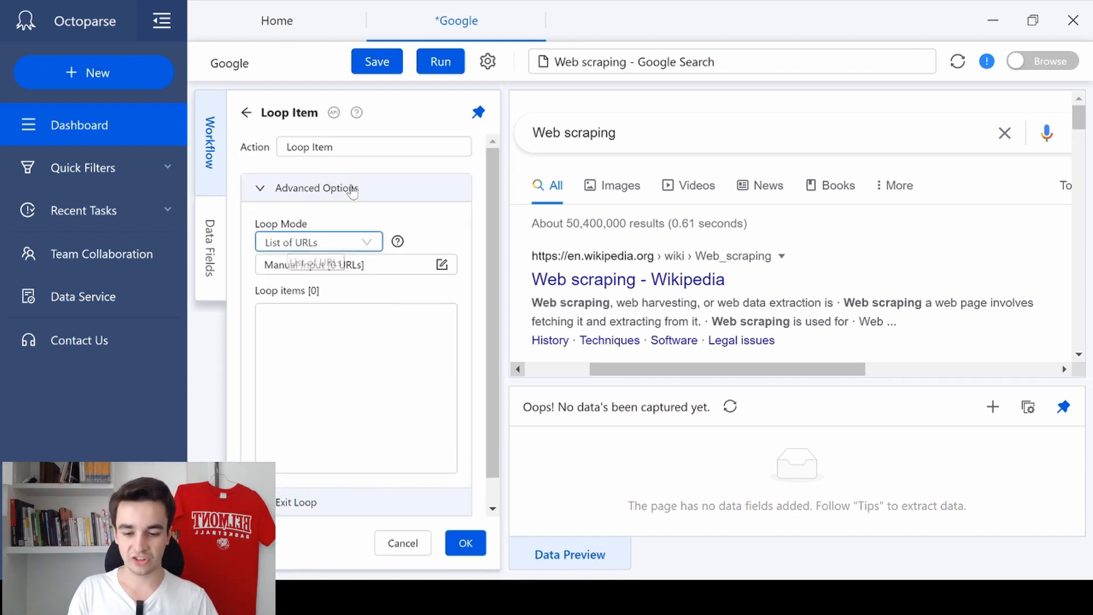
{"action": "left_click", "coordinate": [340, 246]}
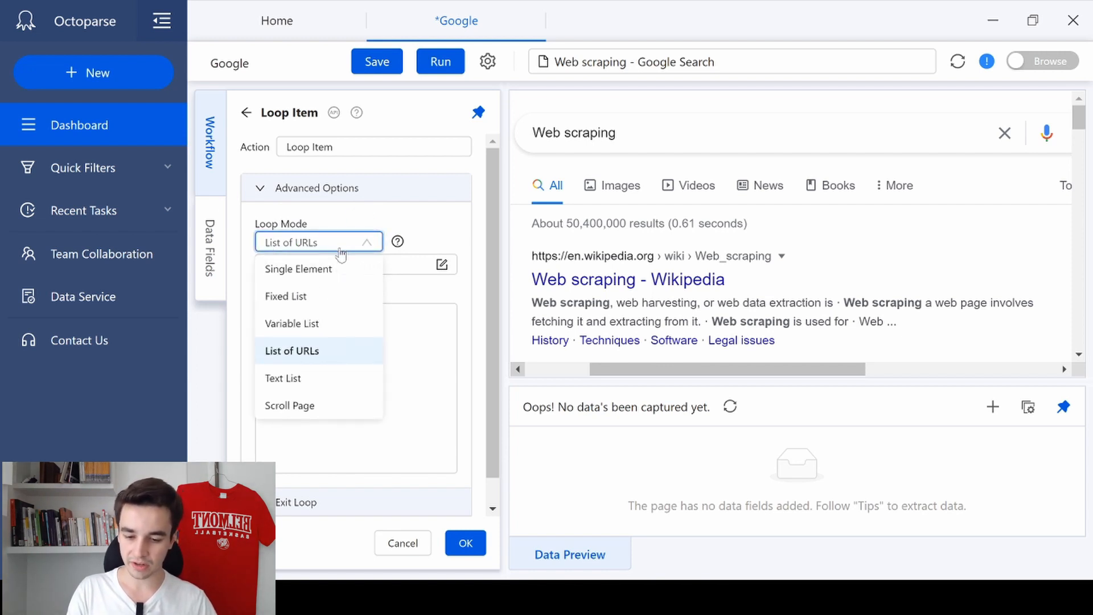
{"action": "left_click", "coordinate": [305, 381]}
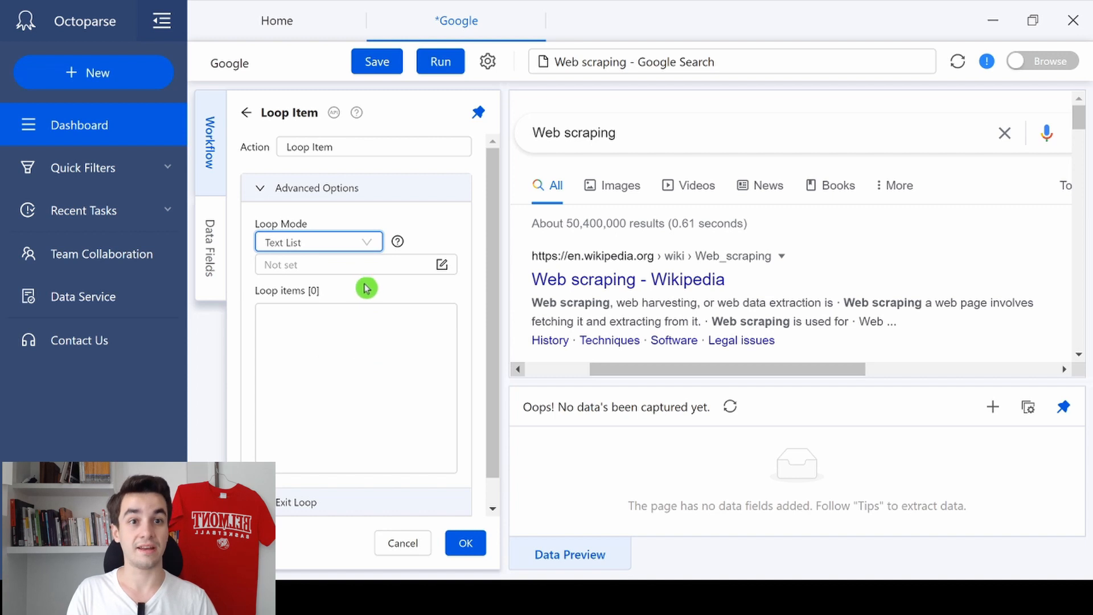
Step: Enter "Data extraction", "Web scraping" and "Data scraping" as the loop's text list and apply the loop settings
{"action": "left_click", "coordinate": [442, 264]}
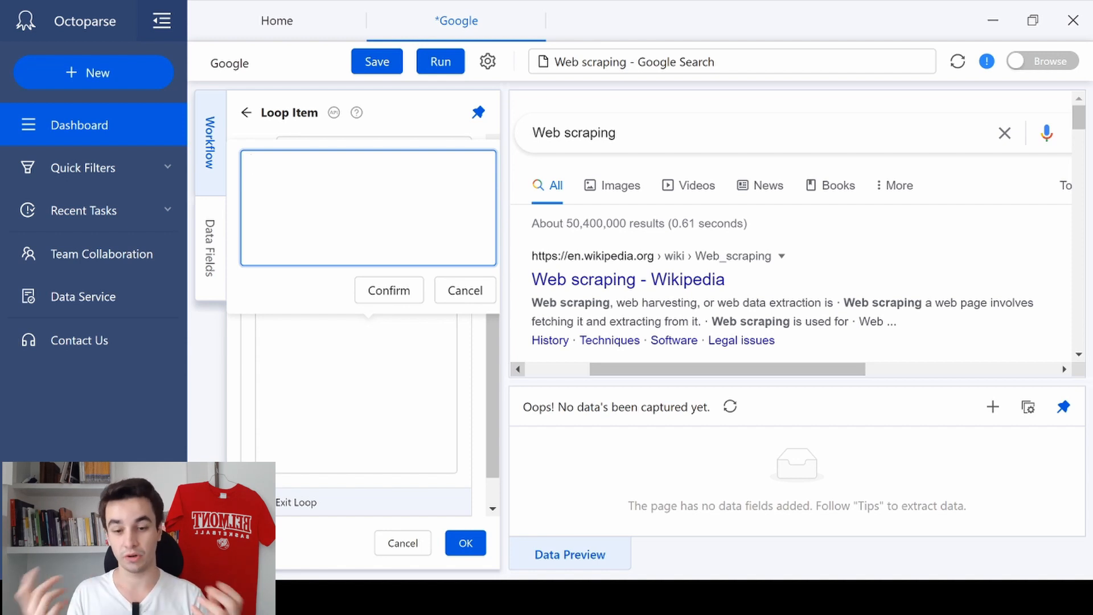
{"action": "type", "text": "Data ex"}
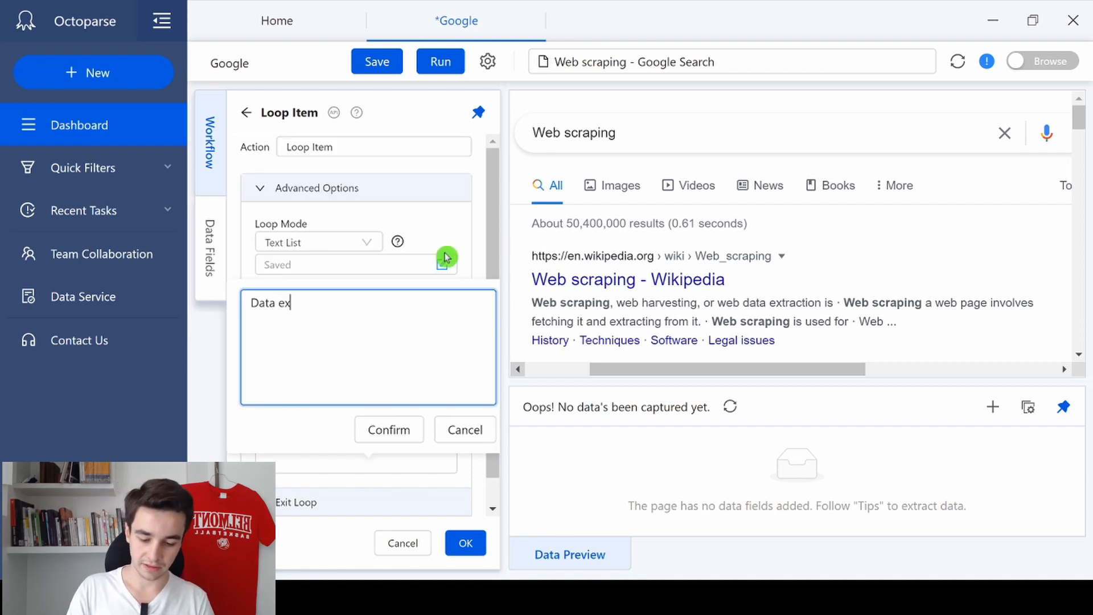
{"action": "type", "text": "traction"}
{"action": "key", "text": "Return"}
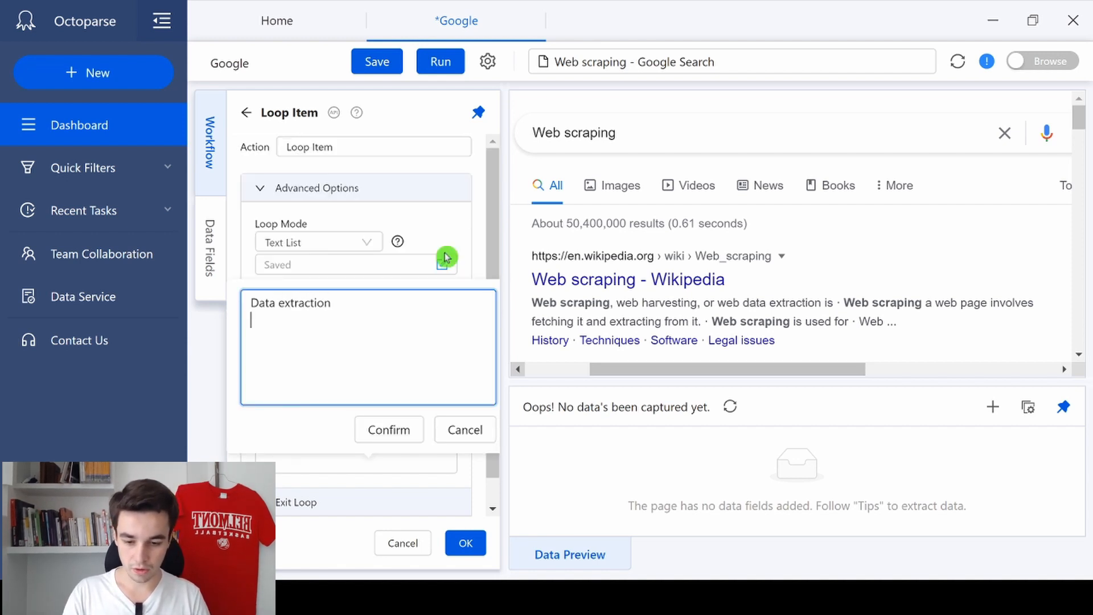
{"action": "type", "text": "Web scraping"}
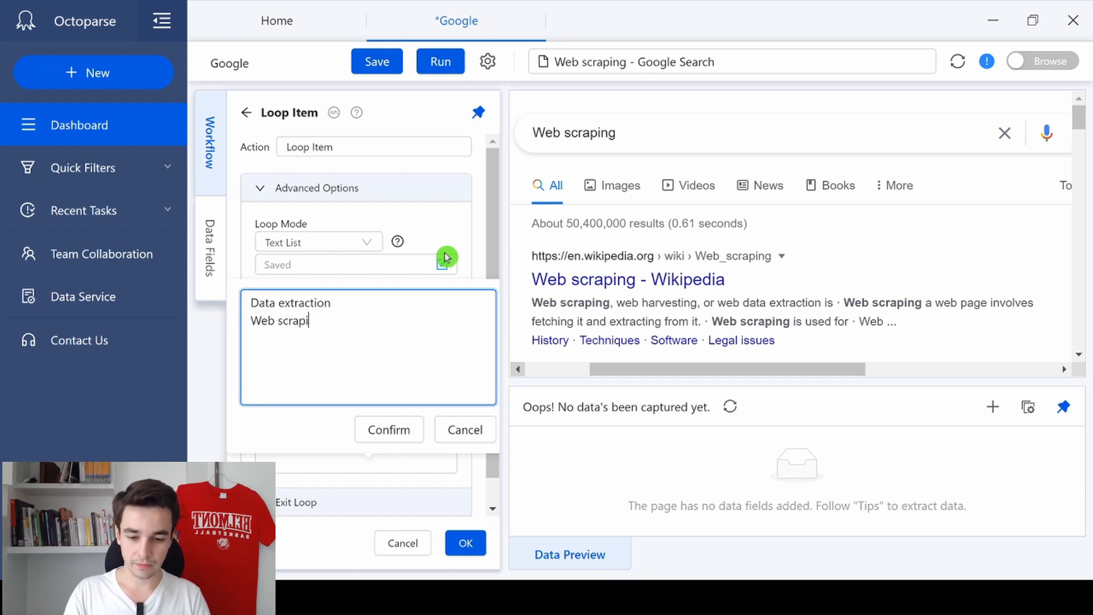
{"action": "key", "text": "Return"}
{"action": "type", "text": "Data scraping"}
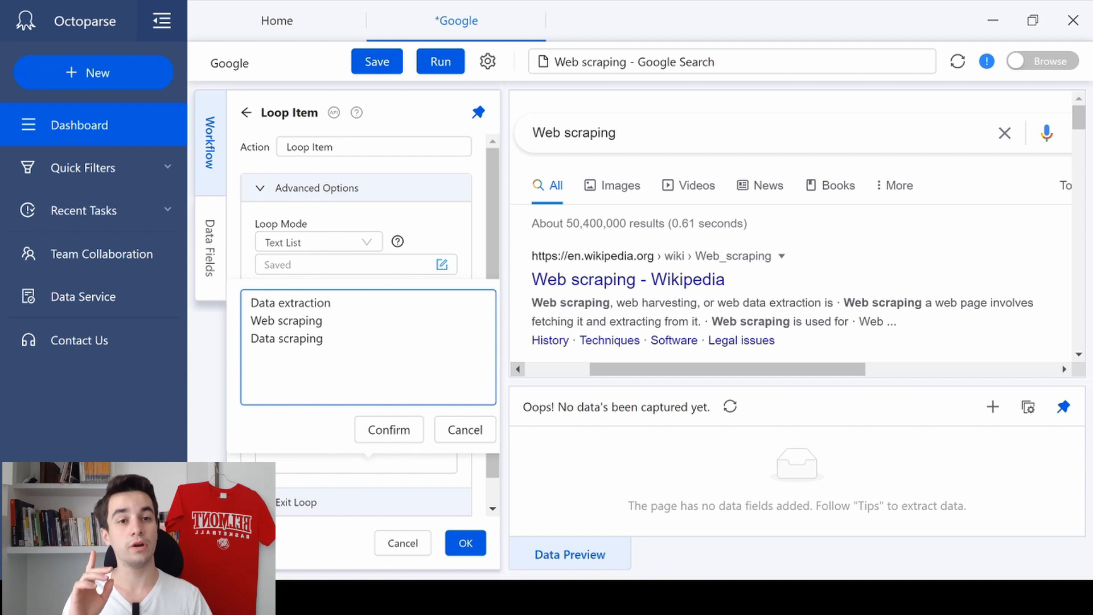
{"action": "left_click", "coordinate": [392, 431]}
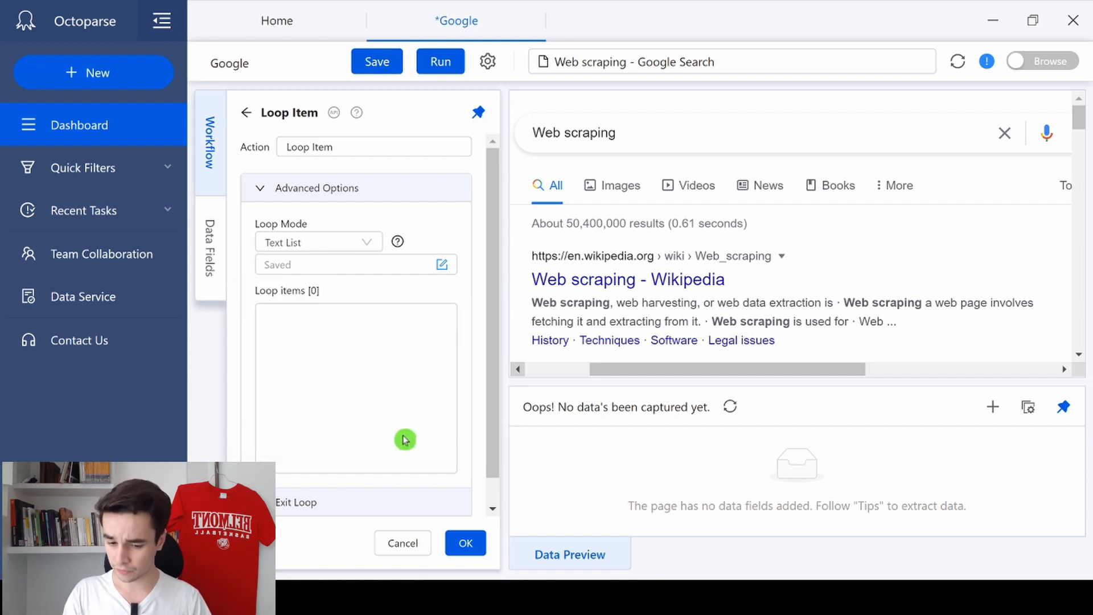
{"action": "left_click", "coordinate": [464, 539]}
Step: Review the Loop Item's saved loop items in its settings
{"action": "mouse_move", "coordinate": [453, 354]}
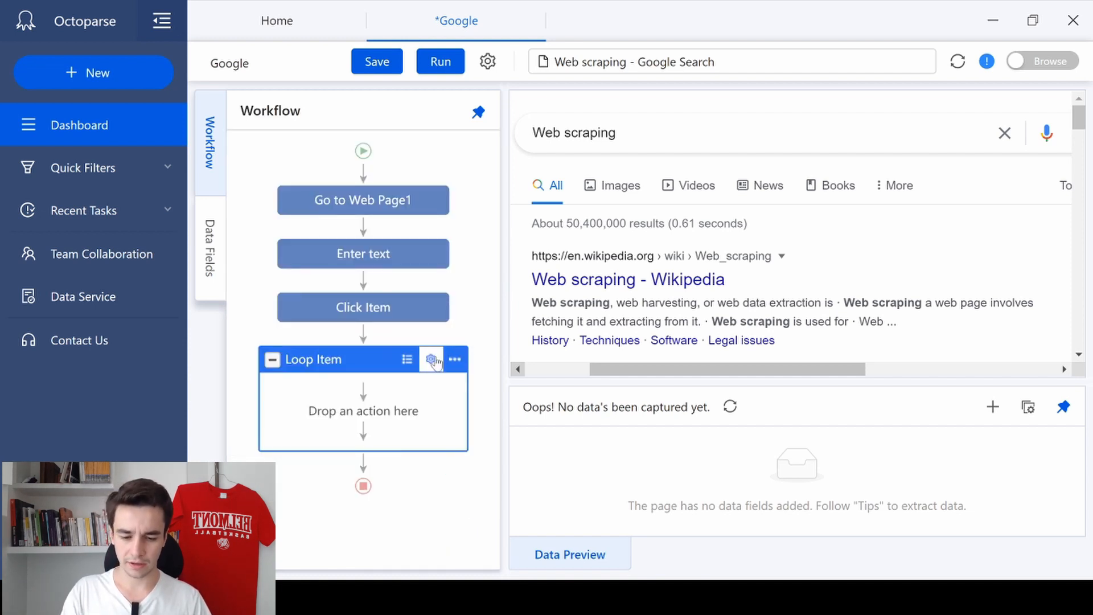
{"action": "left_click", "coordinate": [432, 359]}
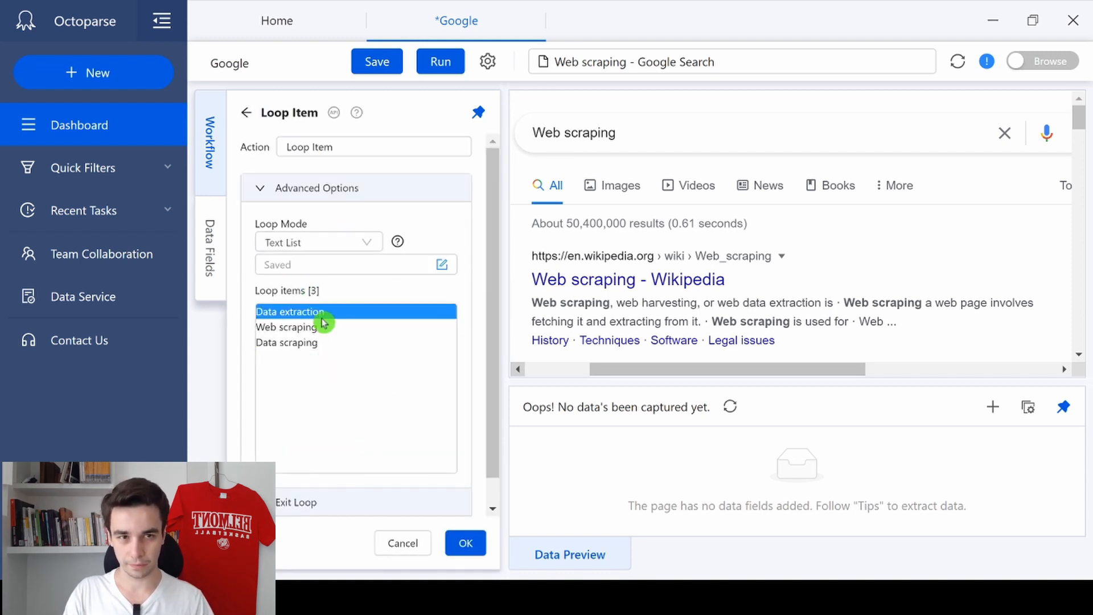
{"action": "left_click", "coordinate": [466, 542]}
Step: Move Loop Item directly after Go to Web Page1 and nest Enter text and Click Item inside it in that order
{"action": "mouse_move", "coordinate": [378, 364]}
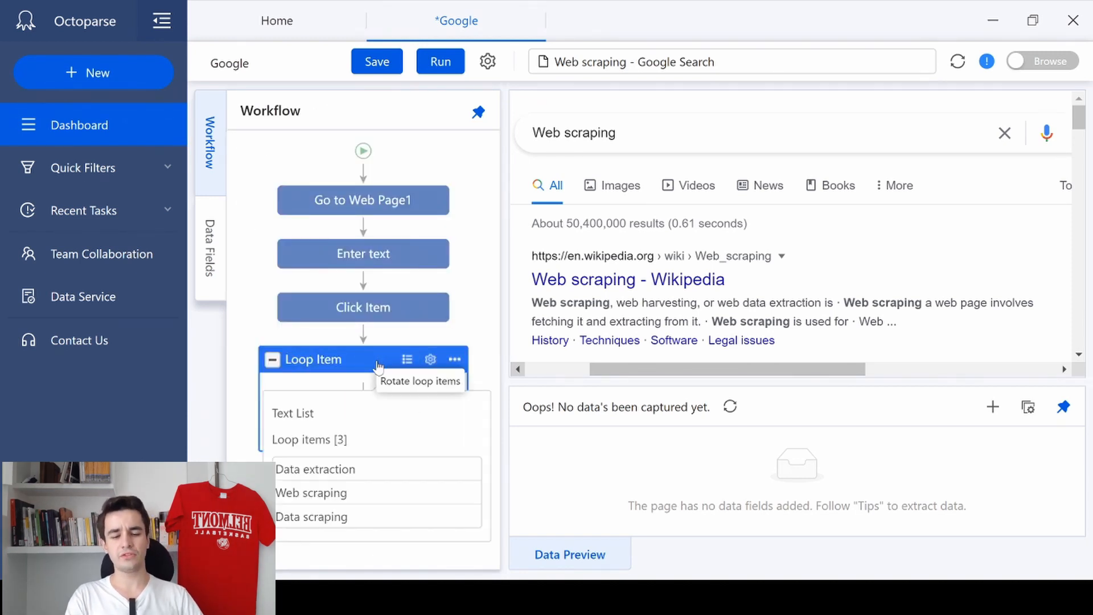
{"action": "left_click_drag", "start_coordinate": [376, 363], "coordinate": [384, 235]}
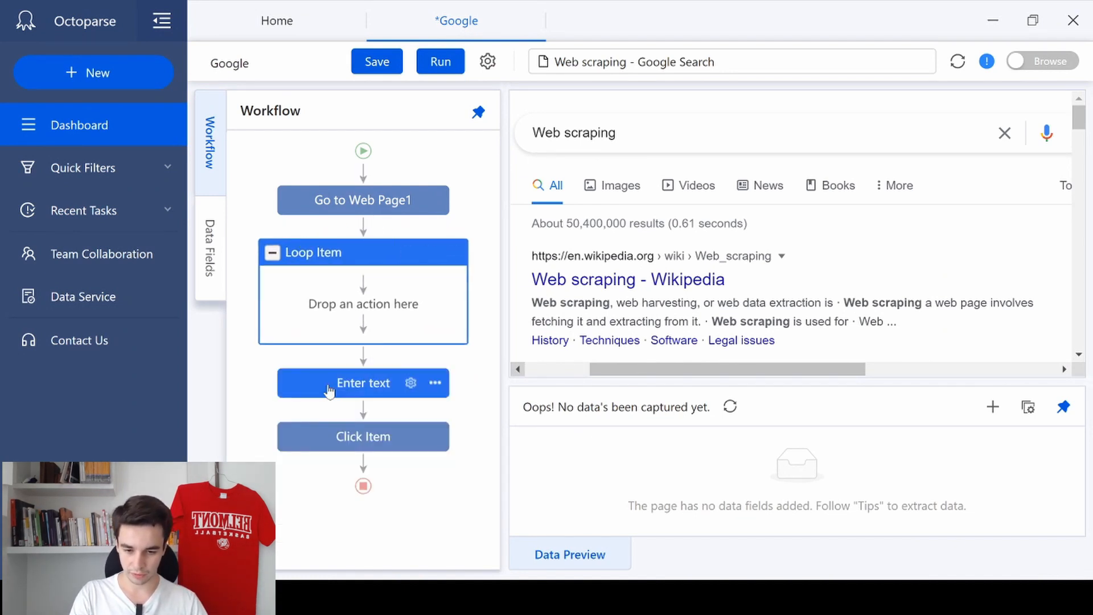
{"action": "left_click_drag", "start_coordinate": [339, 386], "coordinate": [361, 287]}
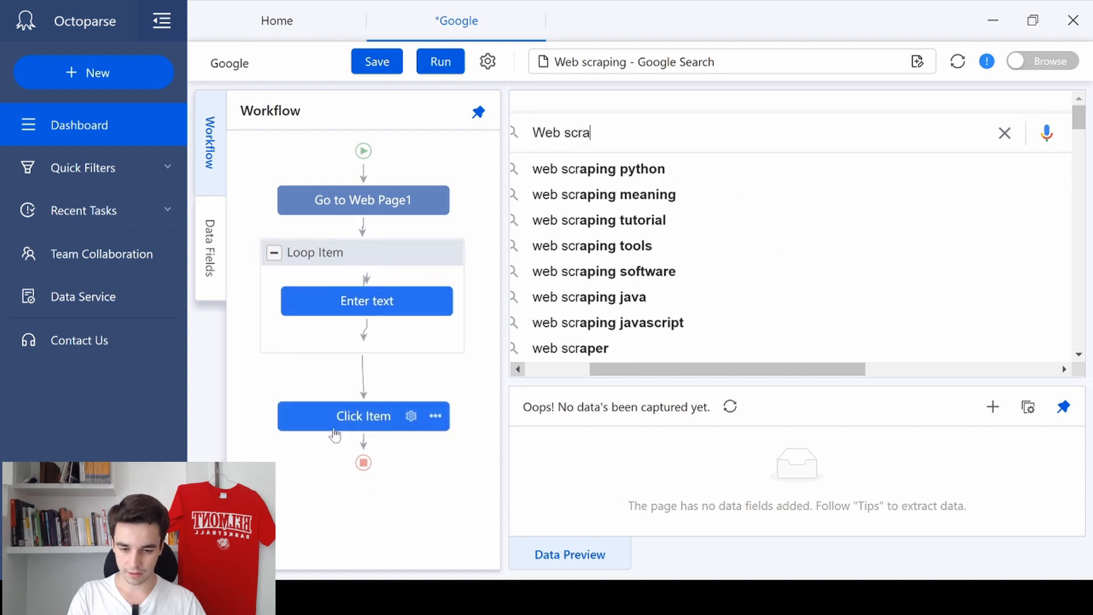
{"action": "left_click_drag", "start_coordinate": [344, 382], "coordinate": [336, 344]}
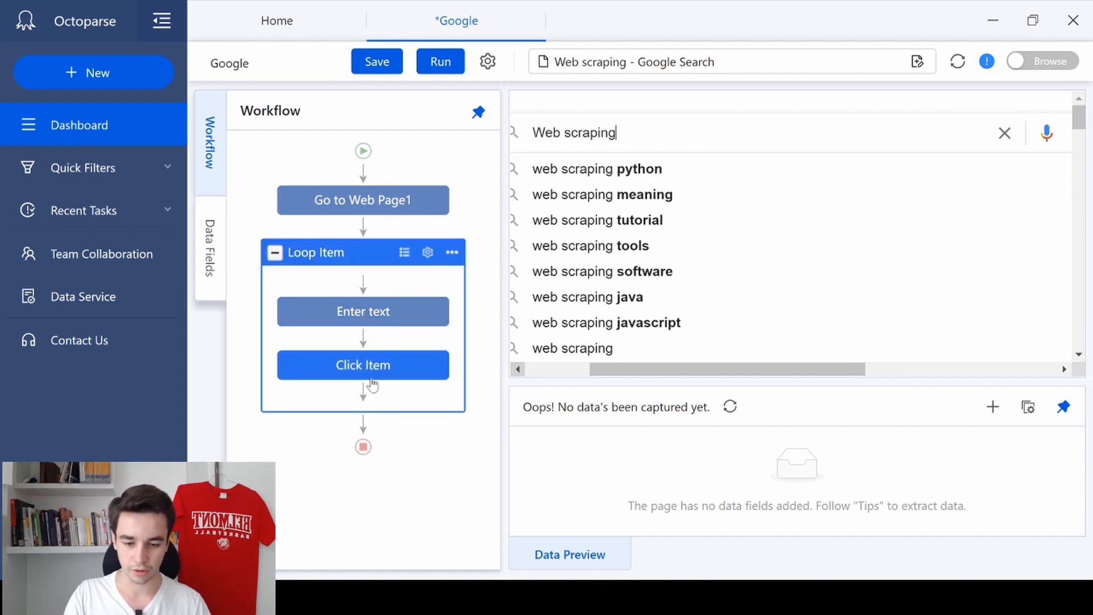
Step: Configure the Enter text action to use the text in the loop for the text box and apply it
{"action": "mouse_move", "coordinate": [416, 350]}
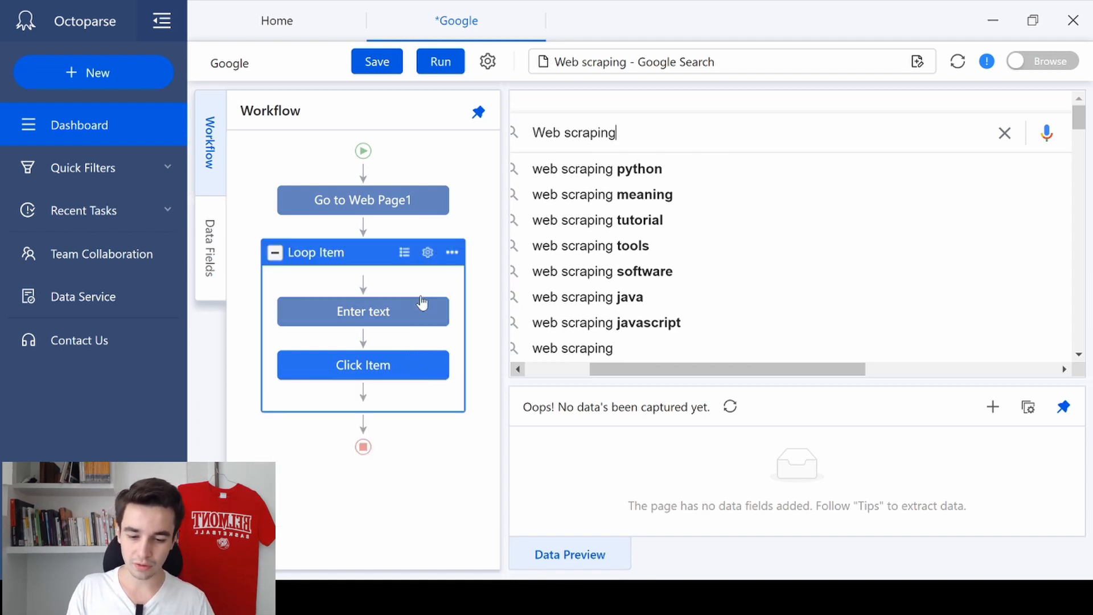
{"action": "mouse_move", "coordinate": [409, 310]}
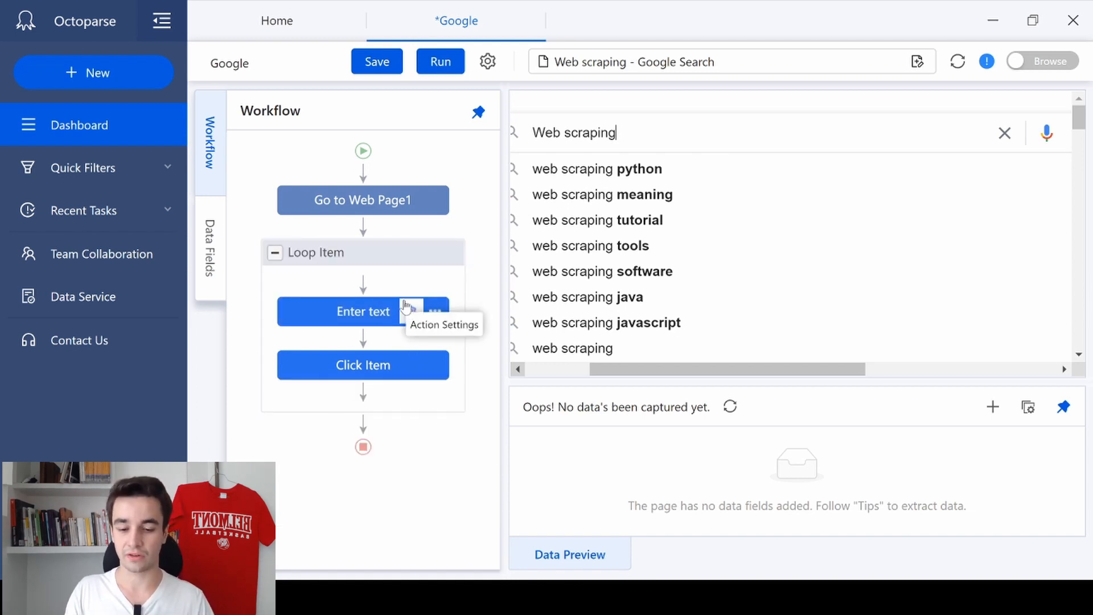
{"action": "left_click", "coordinate": [405, 309]}
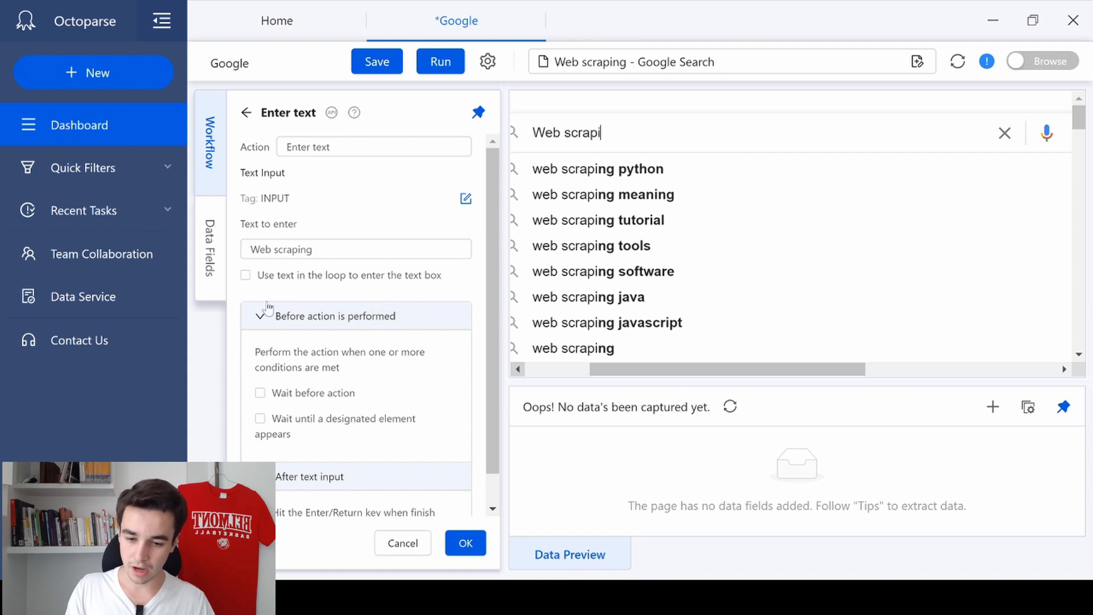
{"action": "left_click", "coordinate": [316, 280]}
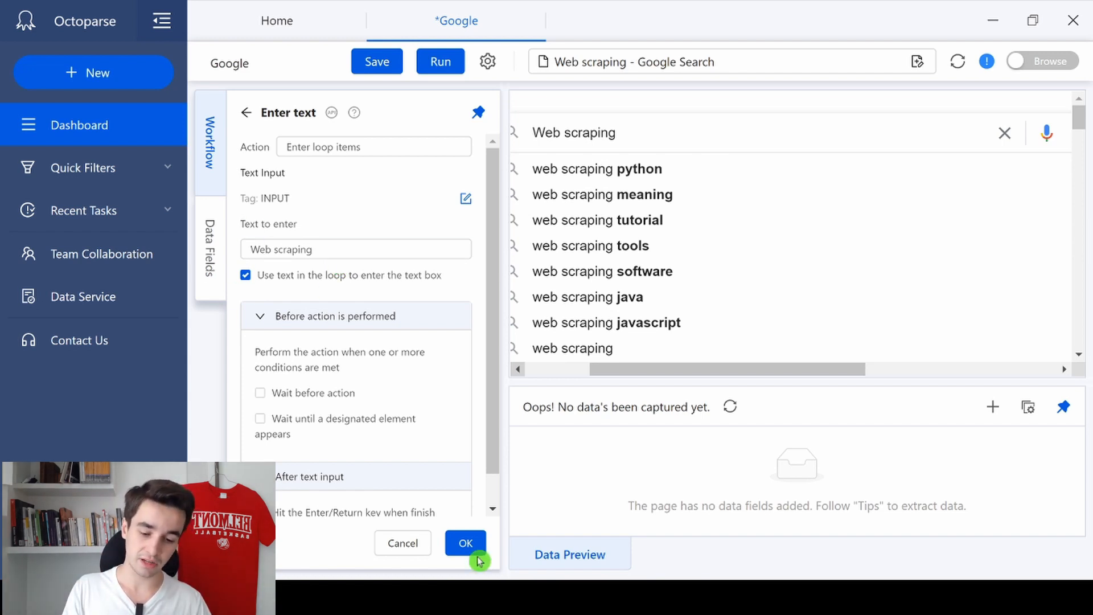
{"action": "left_click", "coordinate": [466, 543]}
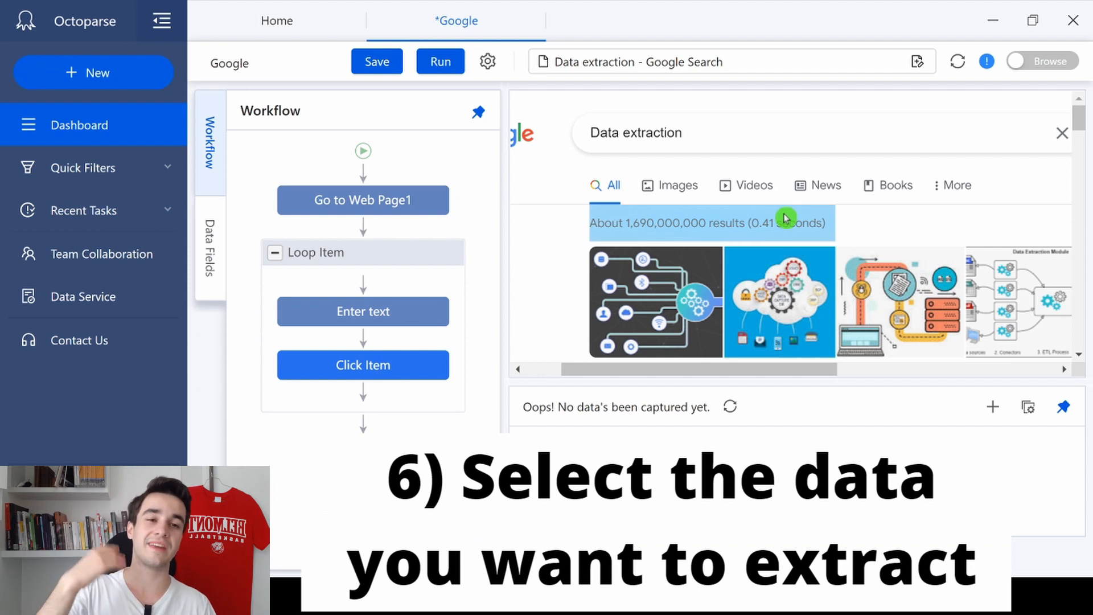
Step: Auto-detect the "Data extraction" results page data and create the workflow with pagination but without a page scroll
{"action": "left_click", "coordinate": [986, 61]}
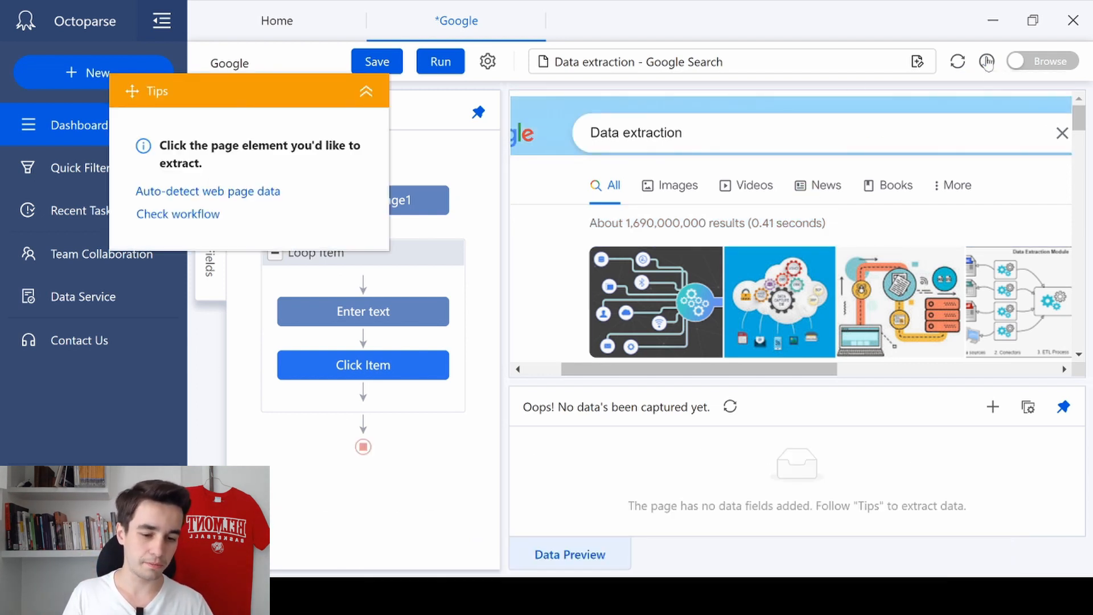
{"action": "left_click", "coordinate": [249, 195]}
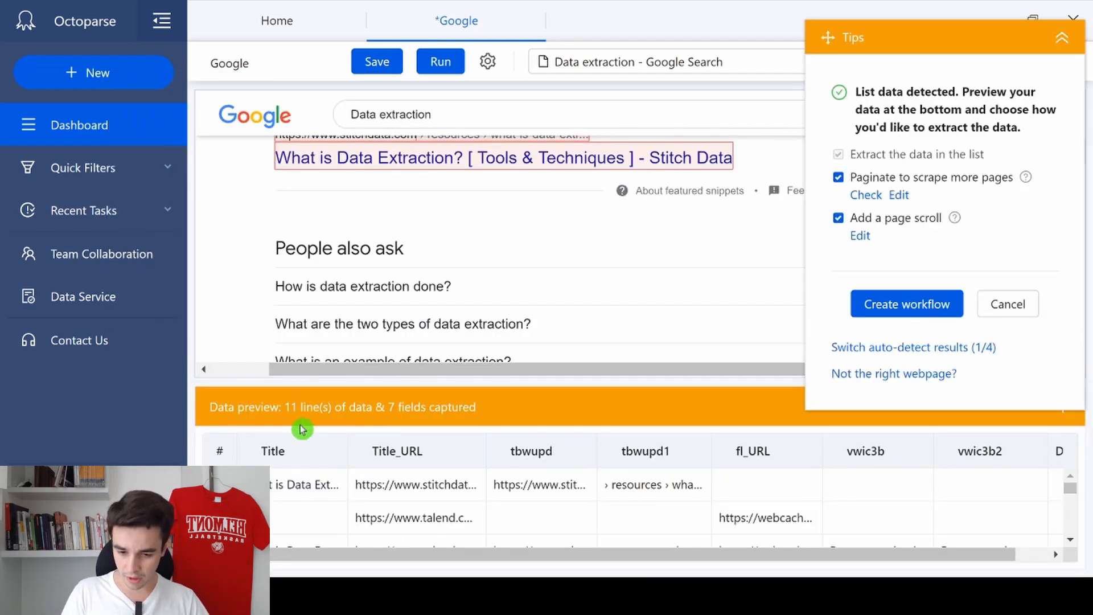
{"action": "scroll", "coordinate": [324, 521], "scroll_direction": "down", "scroll_amount": 5}
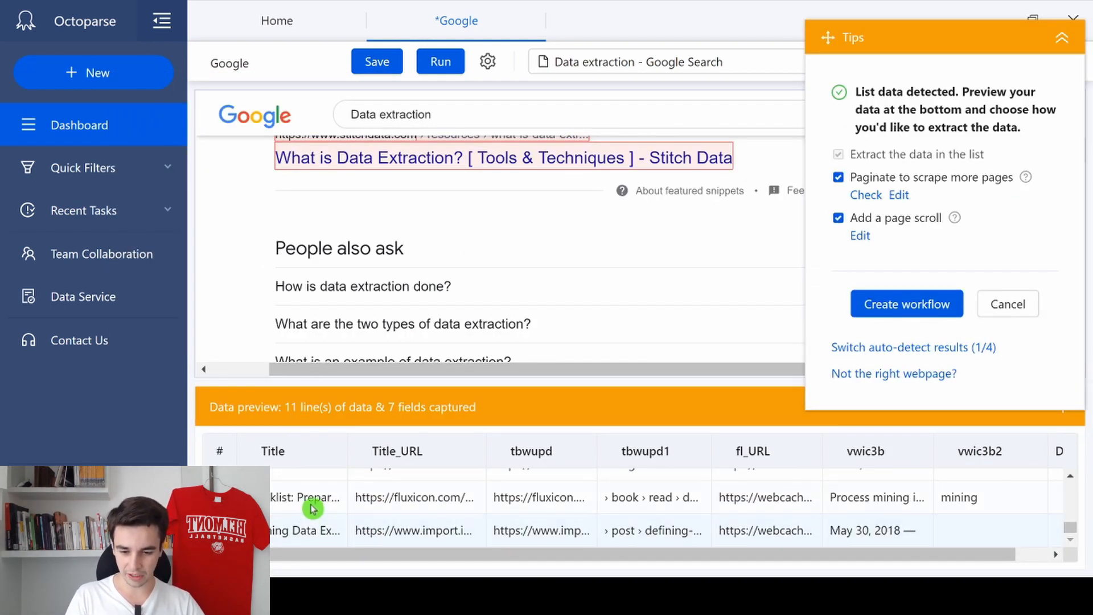
{"action": "scroll", "coordinate": [313, 508], "scroll_direction": "up", "scroll_amount": 5}
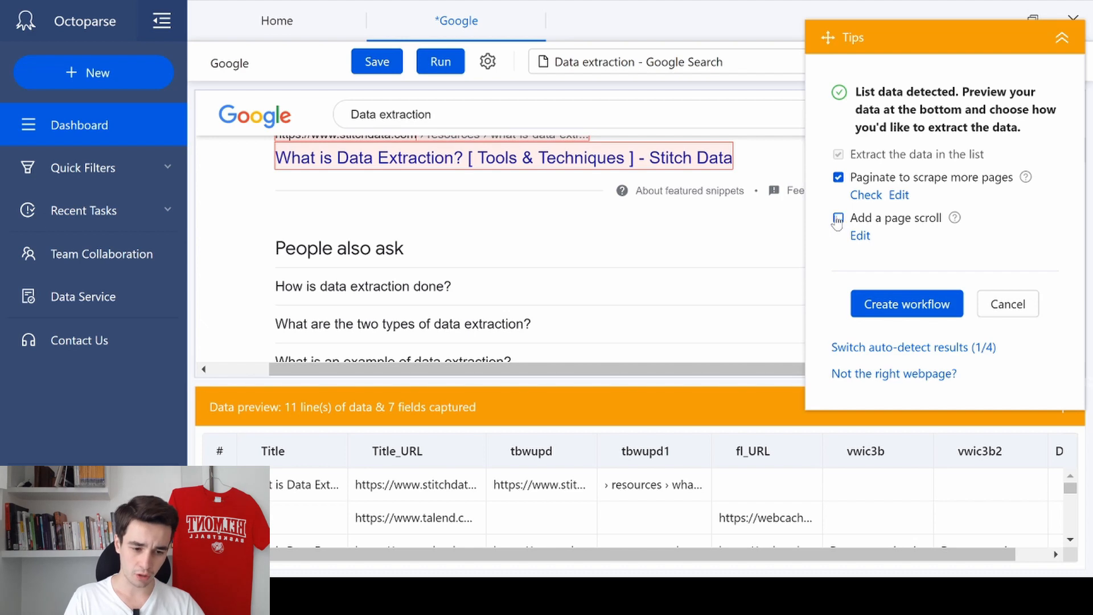
{"action": "left_click", "coordinate": [898, 308]}
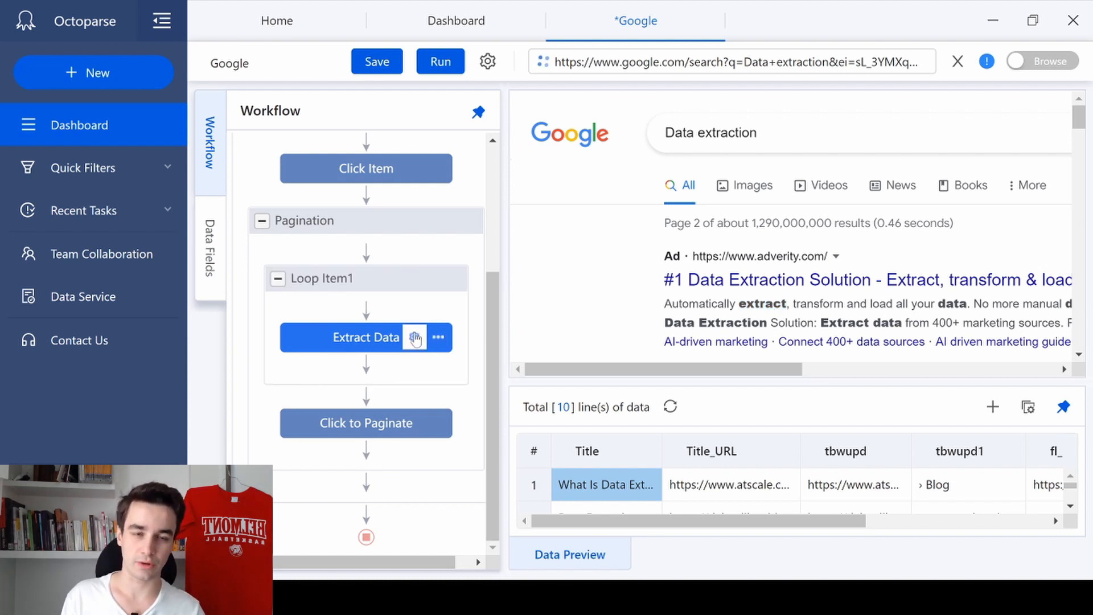
Step: Delete the fields tbwupd, tbwupd1, fl_URL, vwic3b and vwic3b2 from Extract Data, keeping Title and Title_URL, and apply the settings
{"action": "left_click", "coordinate": [415, 339]}
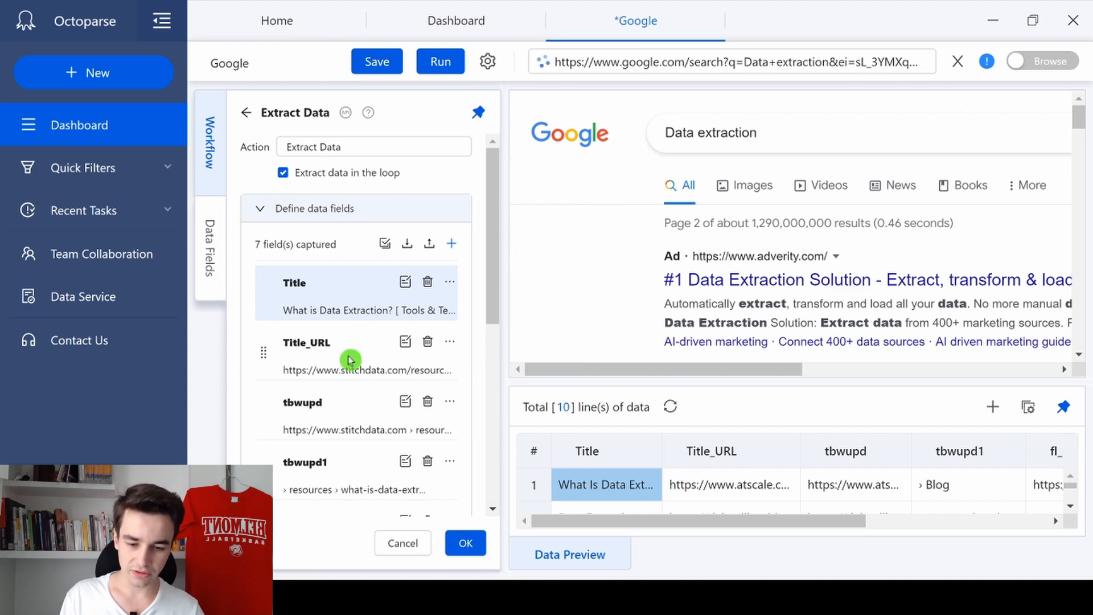
{"action": "left_click", "coordinate": [330, 311]}
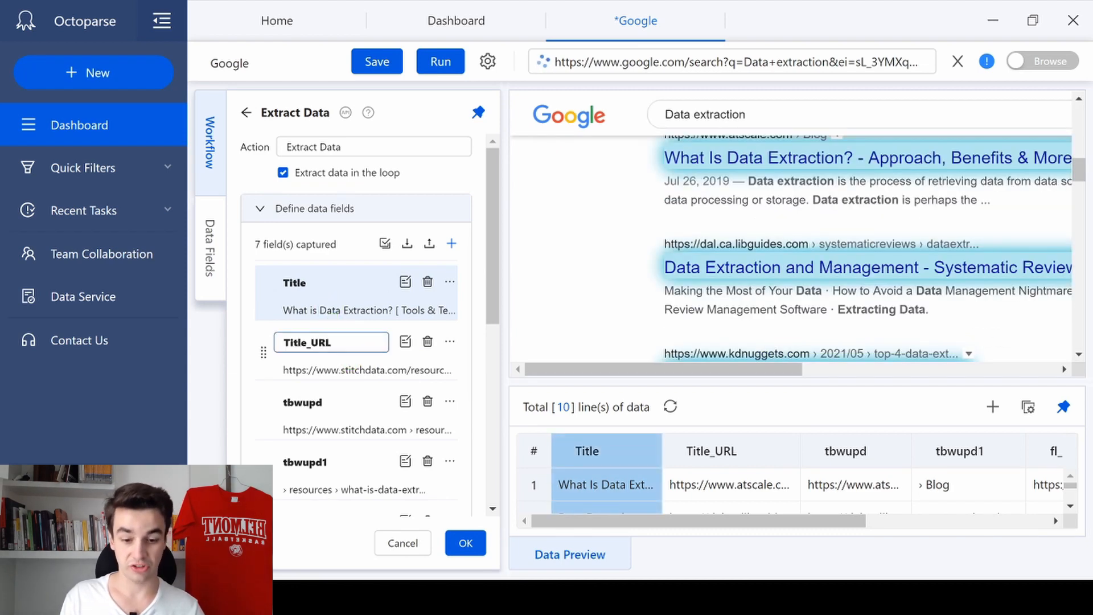
{"action": "left_click", "coordinate": [336, 369]}
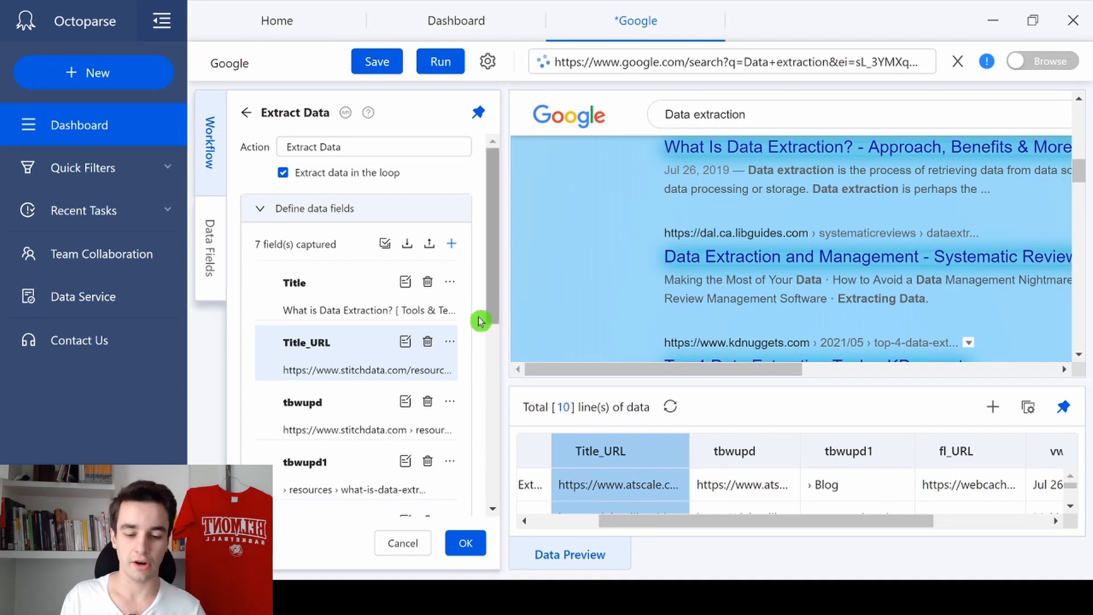
{"action": "scroll", "coordinate": [420, 370], "scroll_direction": "down", "scroll_amount": 3}
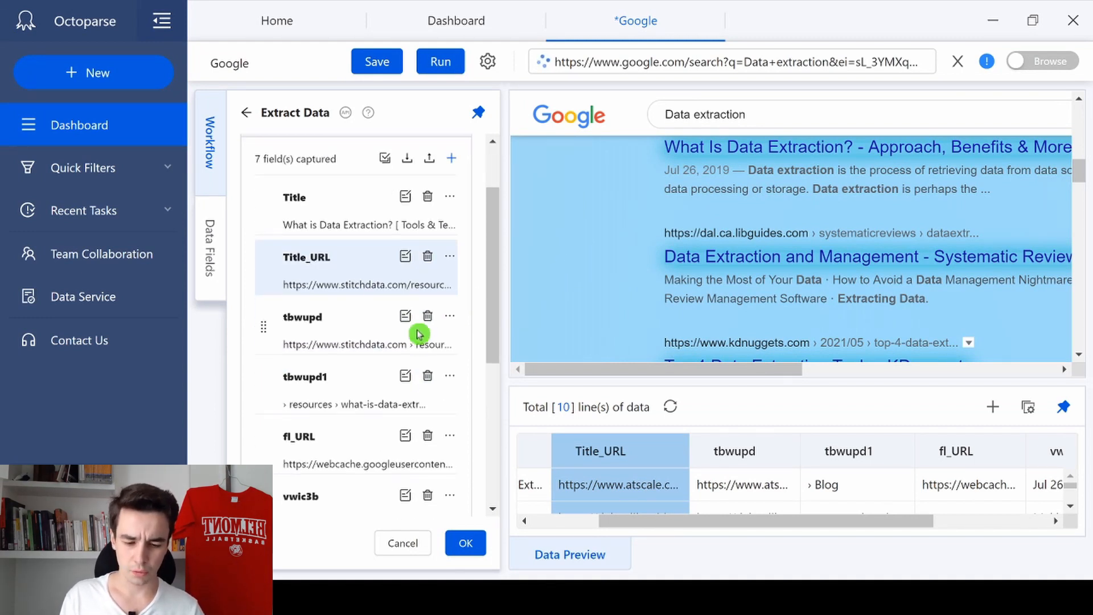
{"action": "left_click", "coordinate": [427, 316]}
{"action": "left_click", "coordinate": [427, 316]}
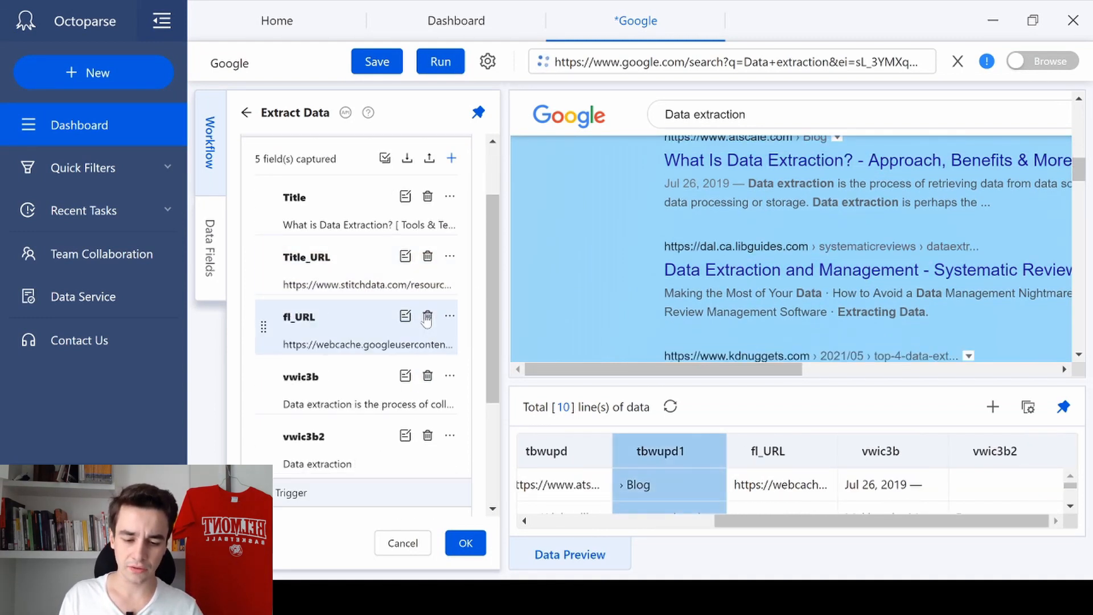
{"action": "left_click", "coordinate": [428, 316]}
{"action": "left_click", "coordinate": [427, 316]}
{"action": "left_click", "coordinate": [428, 315]}
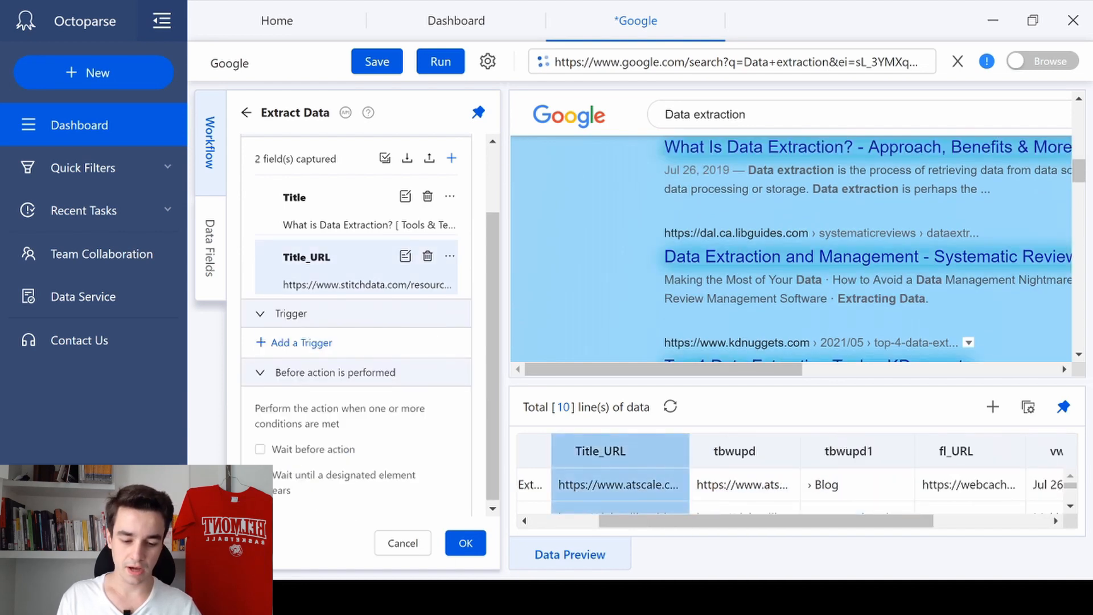
{"action": "left_click", "coordinate": [465, 542]}
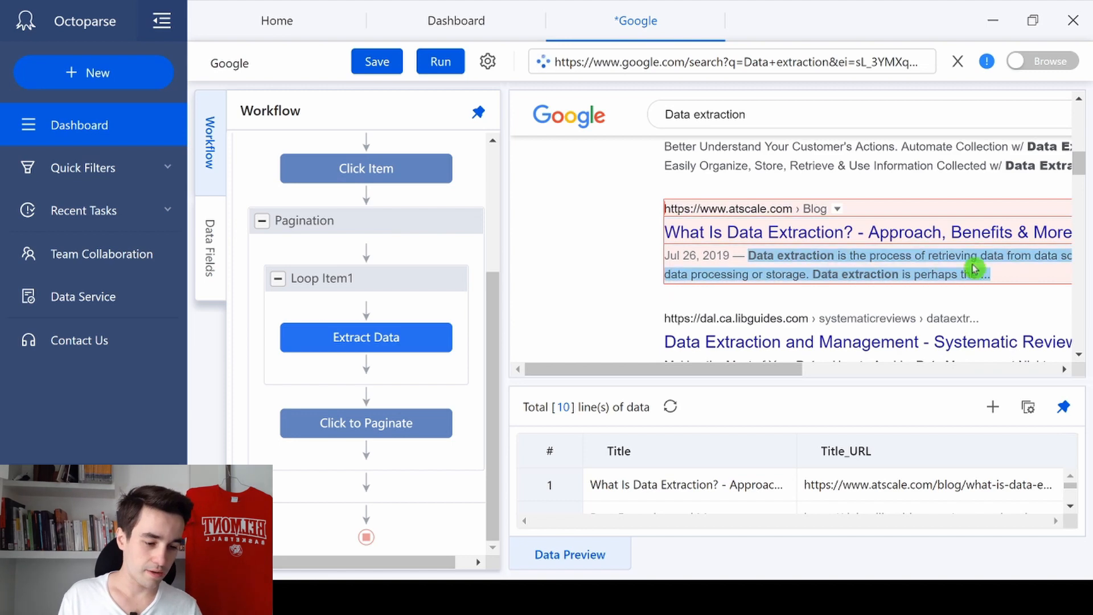
Step: Extract the text of the first search result's description and name the new field Description
{"action": "left_click", "coordinate": [1046, 272]}
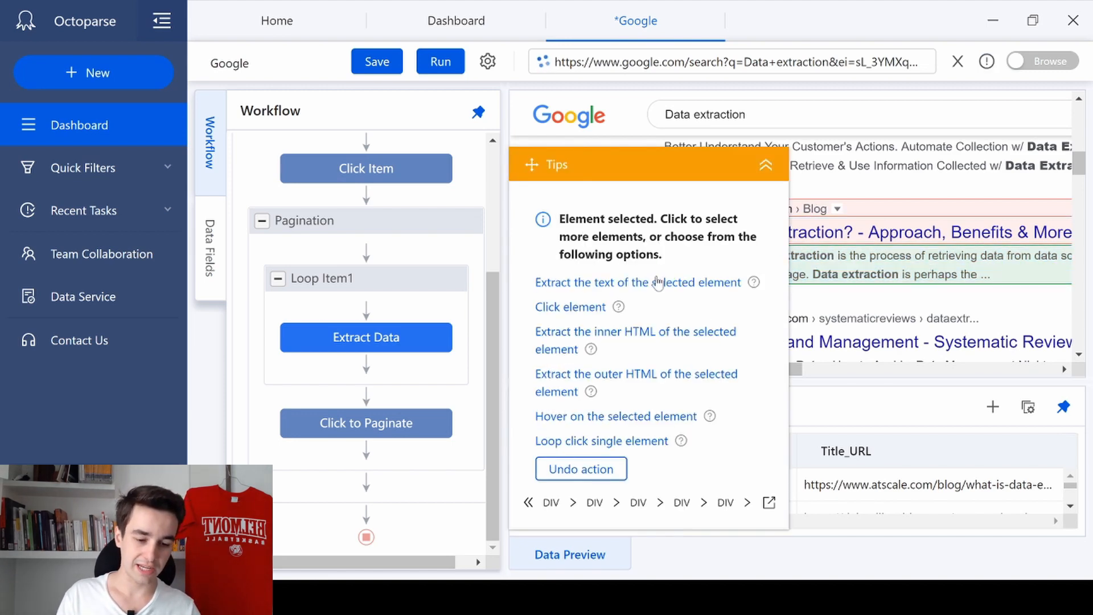
{"action": "left_click", "coordinate": [656, 283]}
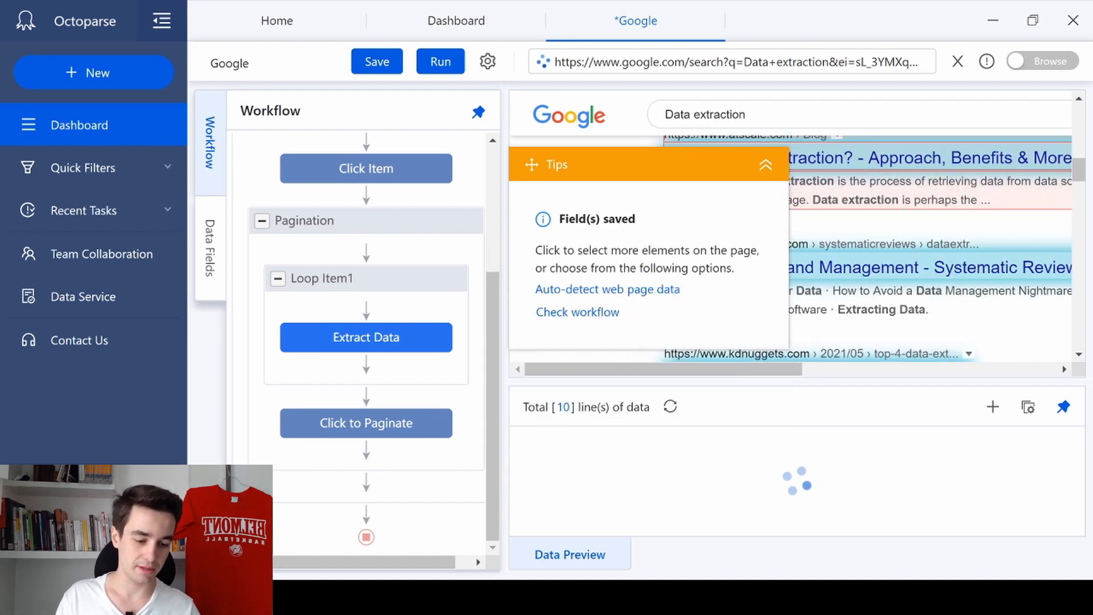
{"action": "left_click", "coordinate": [1041, 454]}
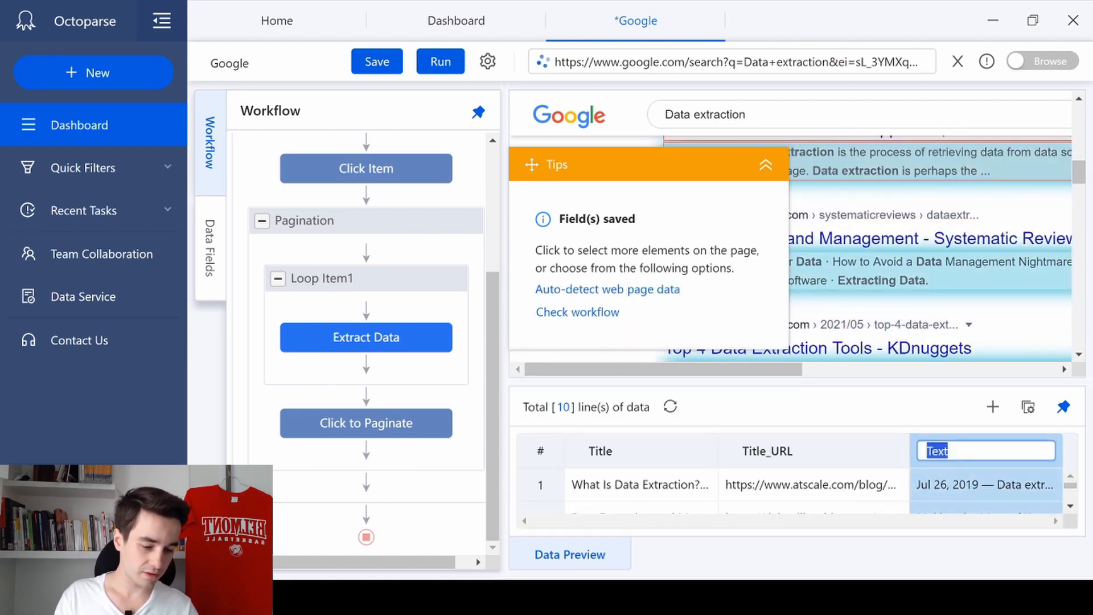
{"action": "type", "text": "Description"}
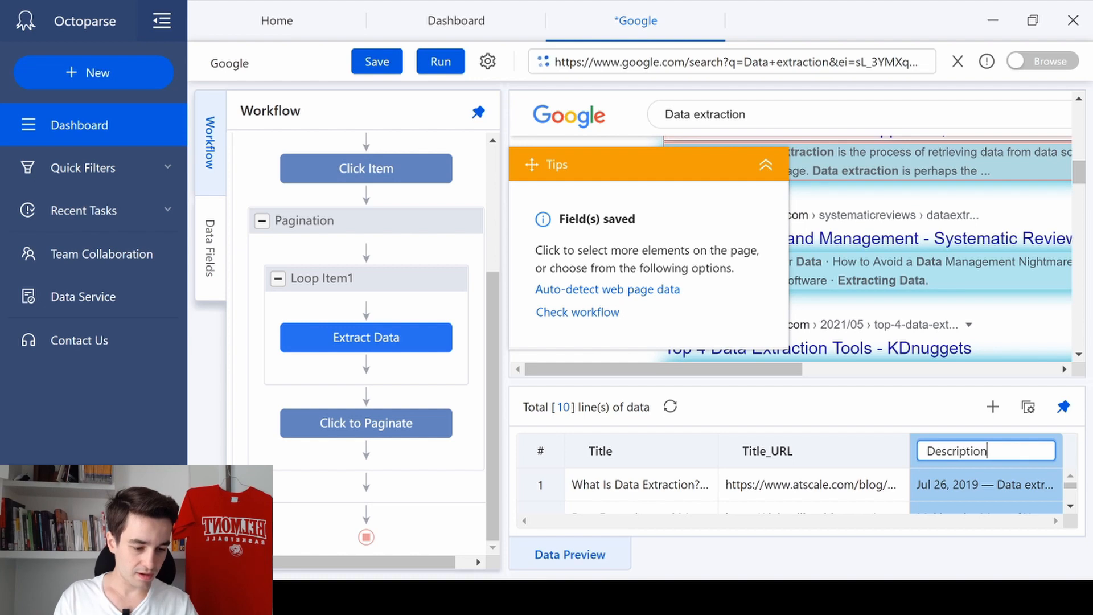
{"action": "key", "text": "Return"}
{"action": "left_click", "coordinate": [397, 198]}
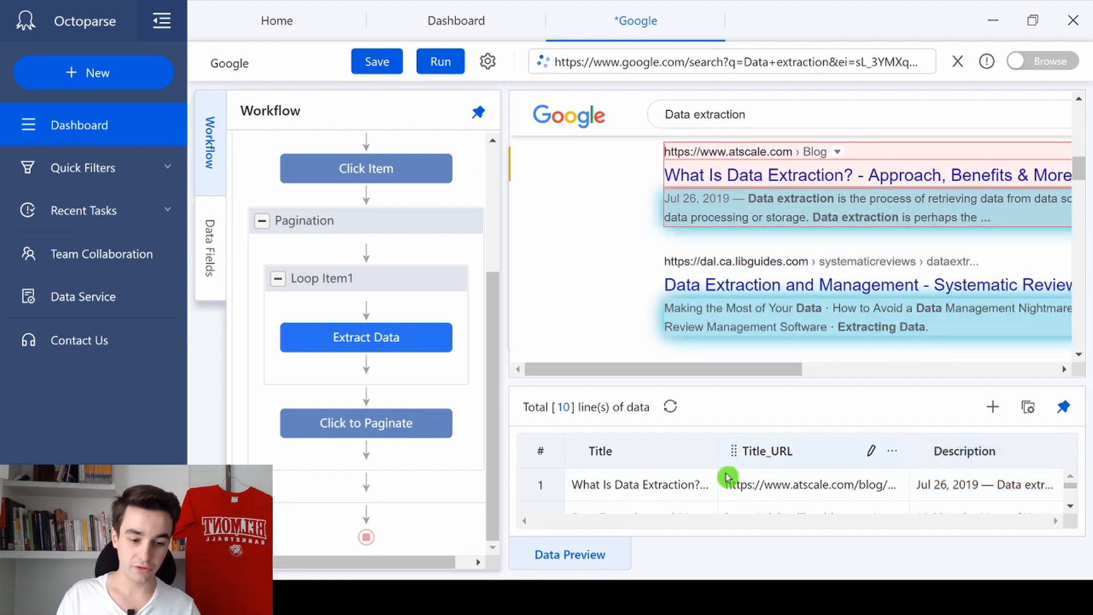
{"action": "left_click", "coordinate": [640, 491]}
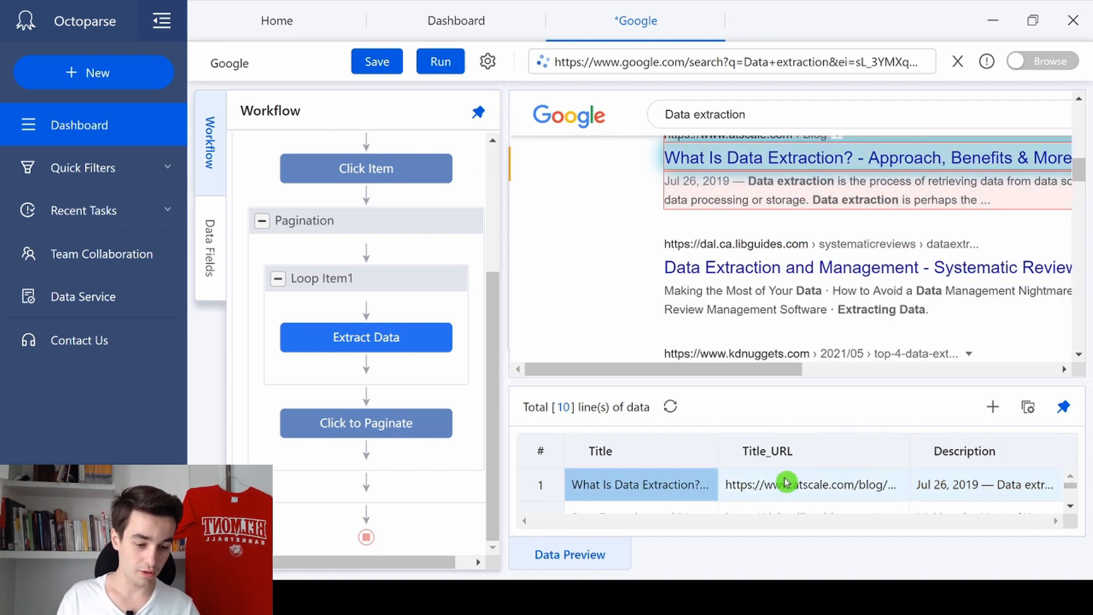
{"action": "left_click", "coordinate": [785, 484]}
{"action": "scroll", "coordinate": [898, 353], "scroll_direction": "up", "scroll_amount": 2}
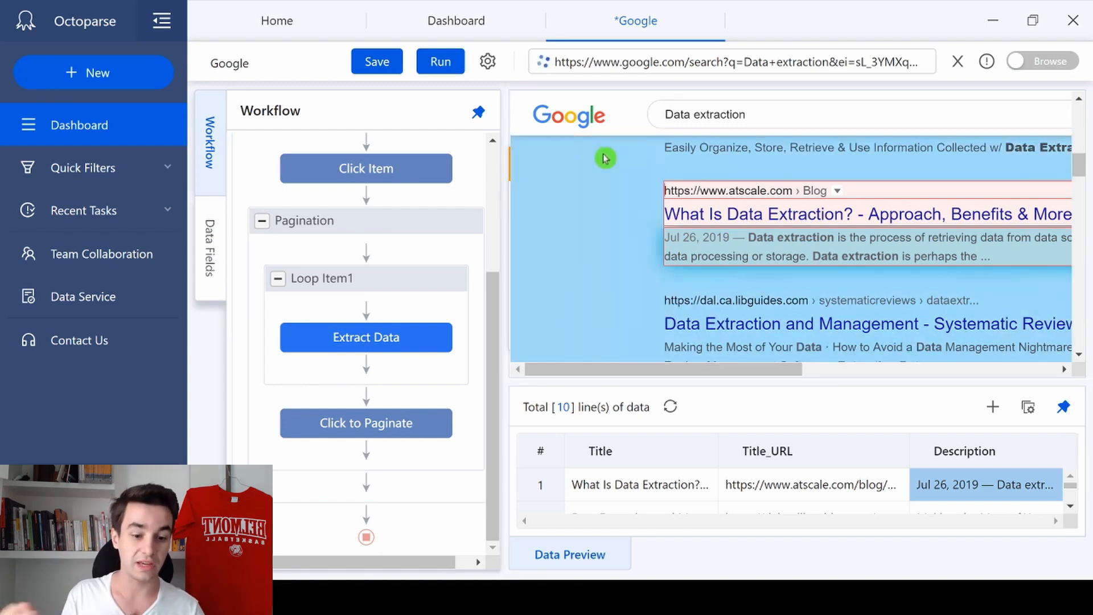
{"action": "left_click", "coordinate": [577, 116]}
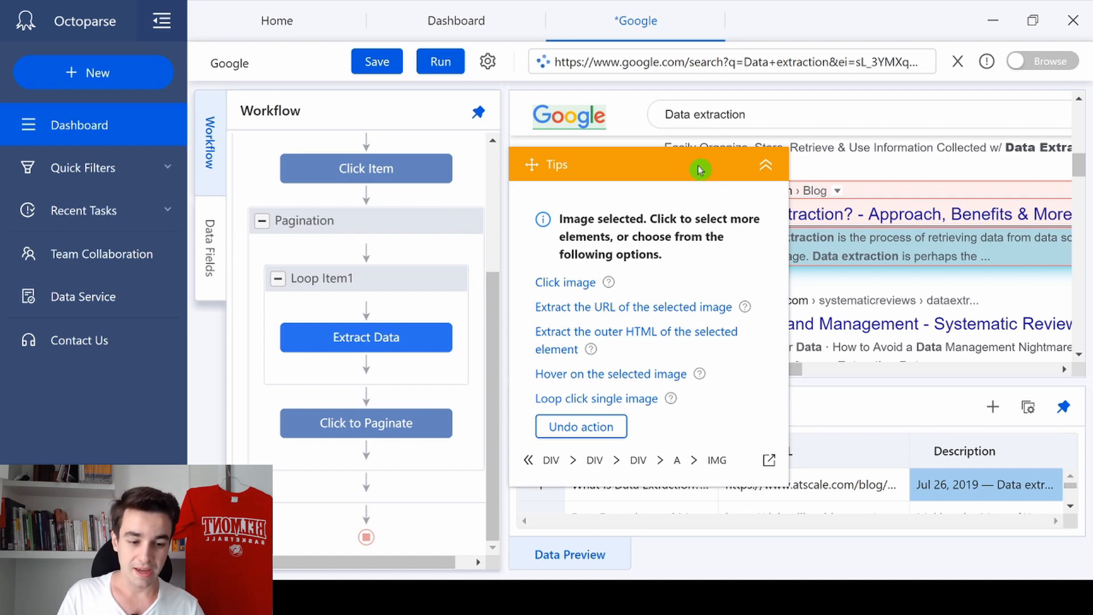
{"action": "left_click_drag", "start_coordinate": [701, 169], "coordinate": [441, 109]}
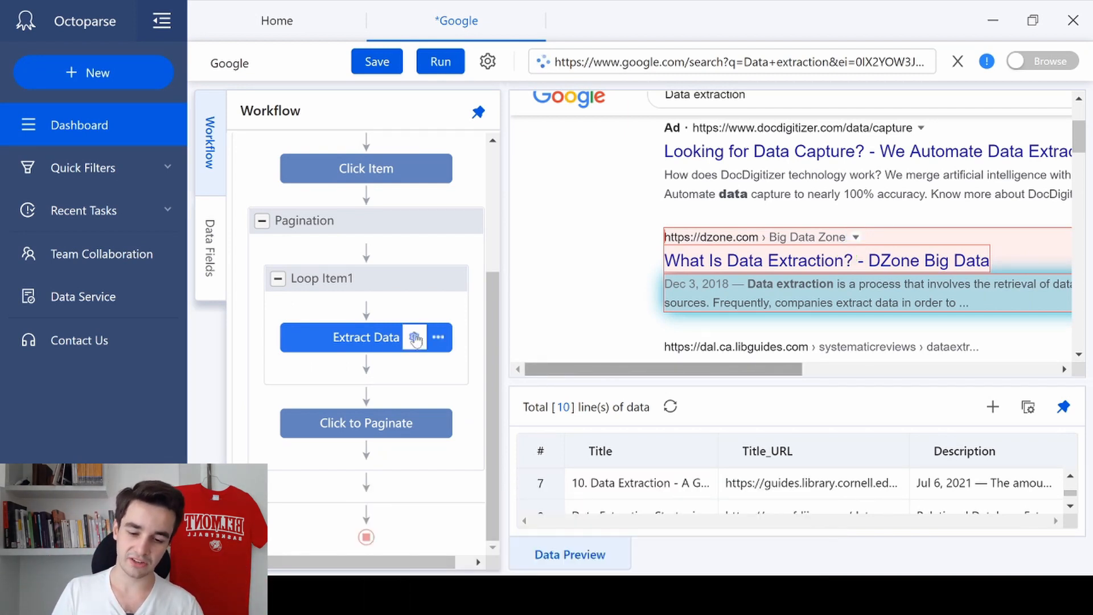
Step: Set the Extract Data action to wait 3s before it is performed and apply the settings
{"action": "left_click", "coordinate": [415, 338]}
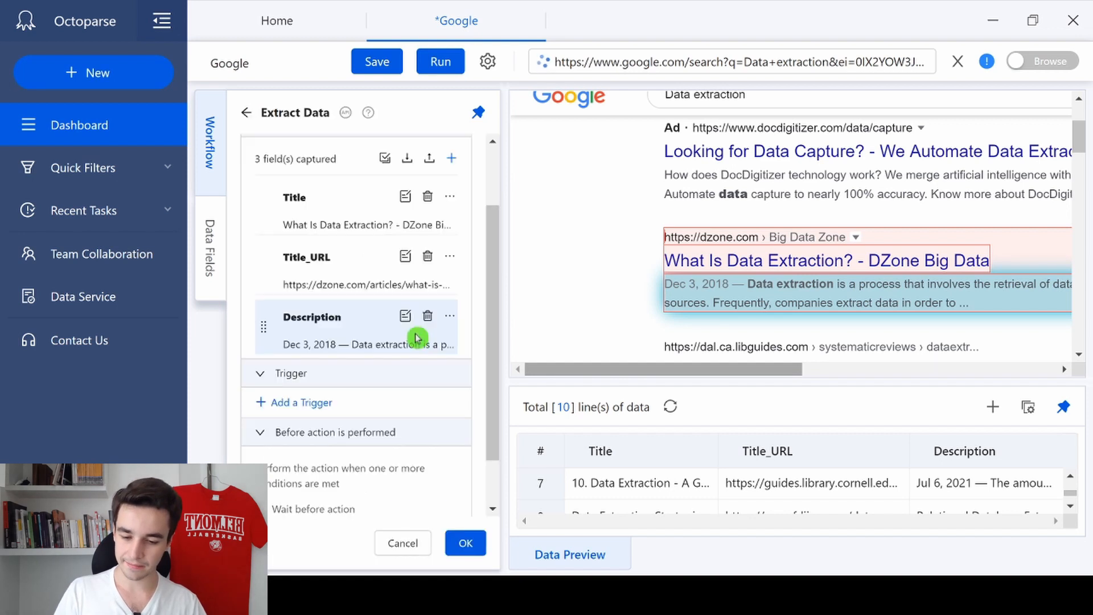
{"action": "scroll", "coordinate": [376, 364], "scroll_direction": "down", "scroll_amount": 2}
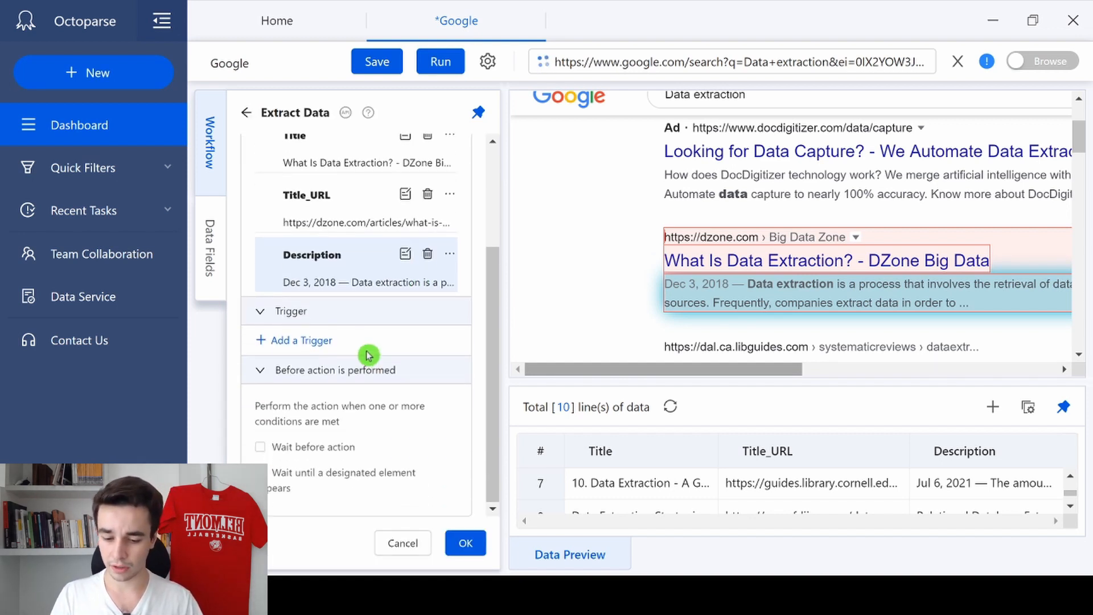
{"action": "left_click", "coordinate": [304, 448]}
{"action": "scroll", "coordinate": [305, 450], "scroll_direction": "down", "scroll_amount": 1}
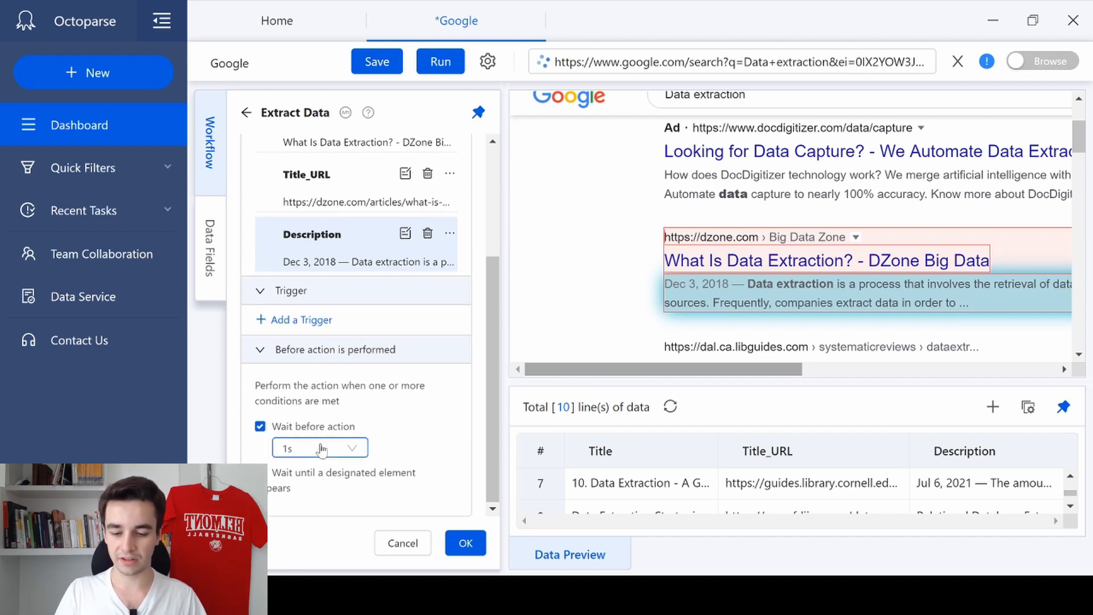
{"action": "left_click", "coordinate": [317, 448]}
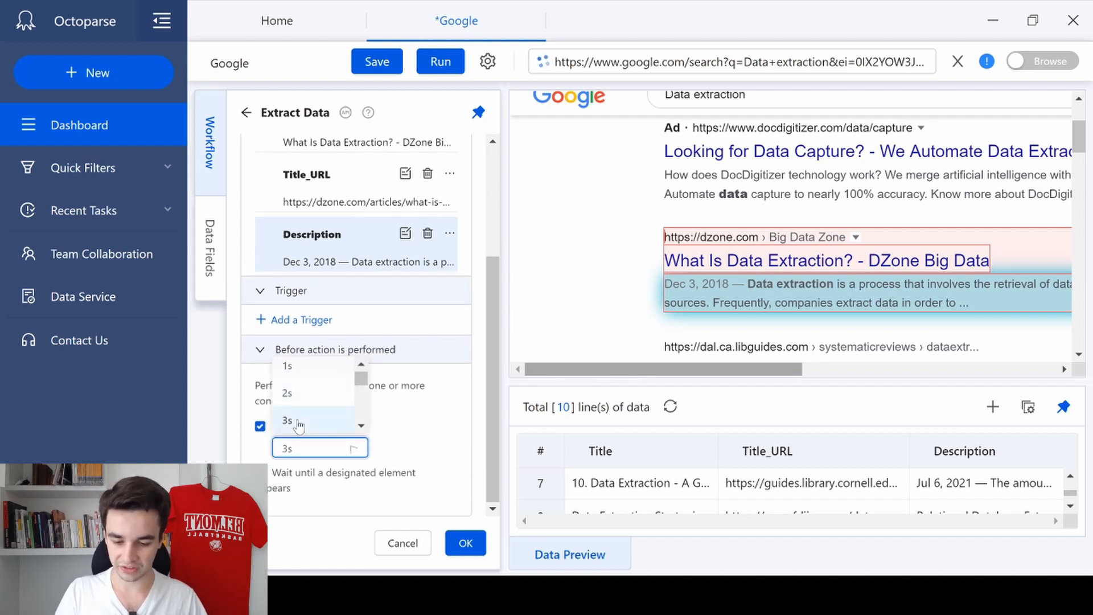
{"action": "left_click", "coordinate": [473, 548]}
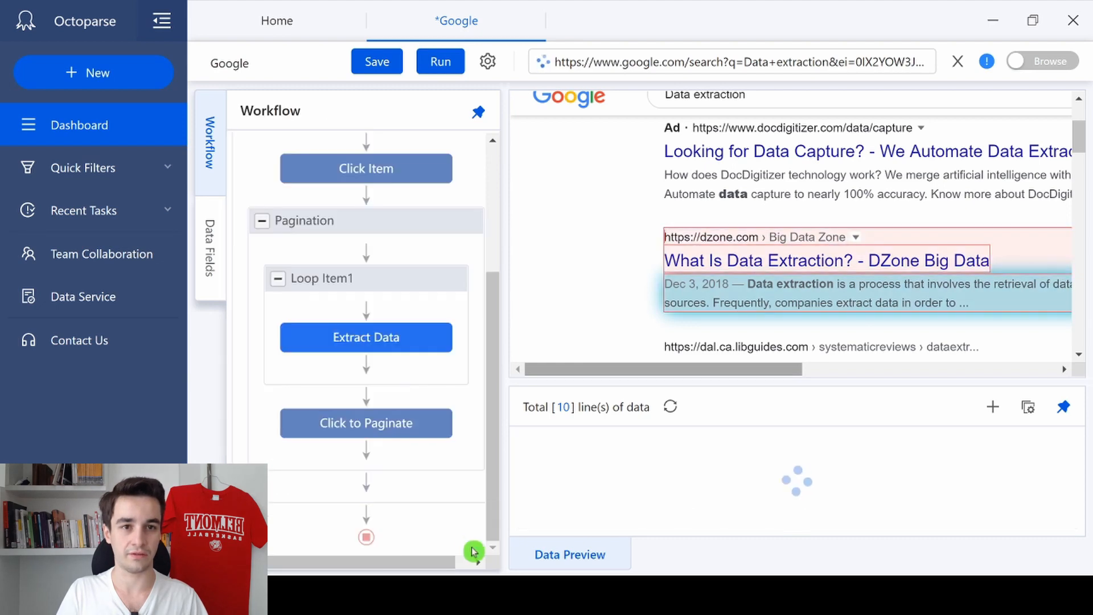
Step: Add the page-level Page URL field to Extract Data and apply the settings
{"action": "scroll", "coordinate": [825, 219], "scroll_direction": "up", "scroll_amount": 3}
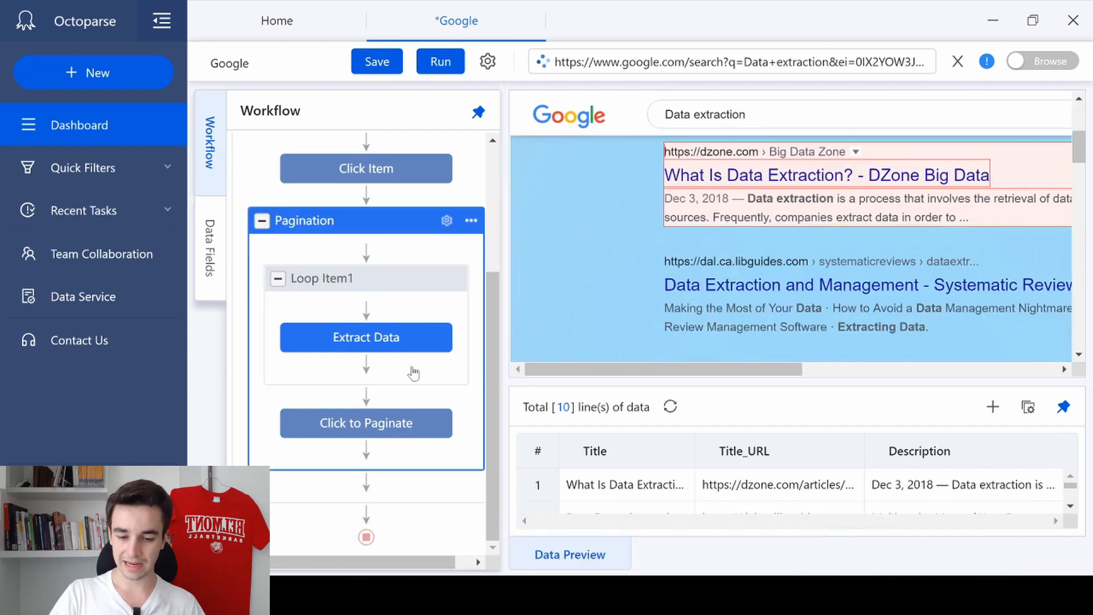
{"action": "left_click", "coordinate": [414, 339]}
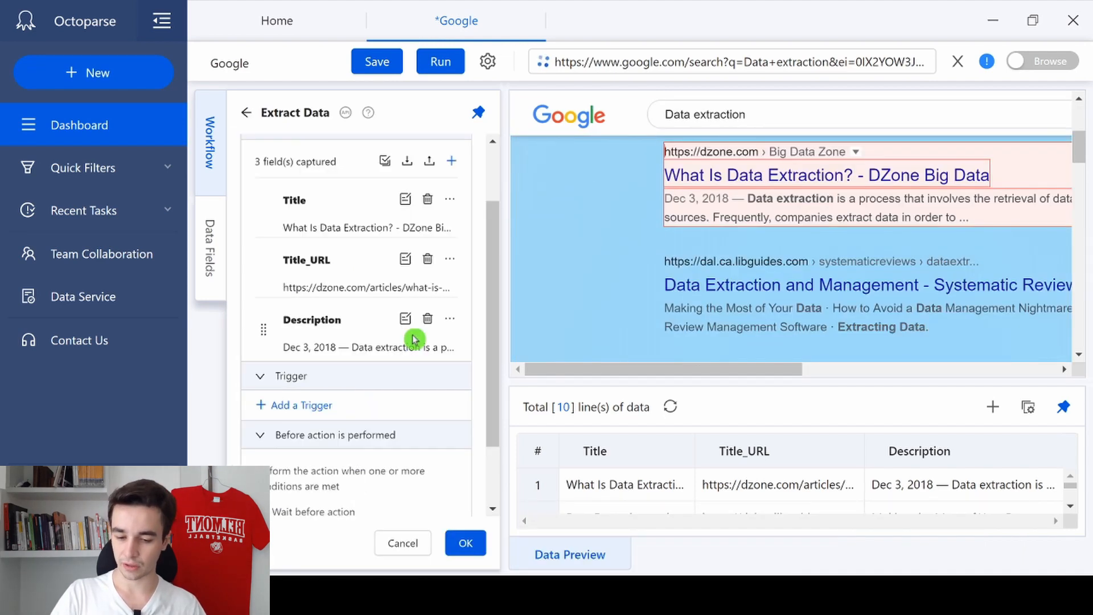
{"action": "scroll", "coordinate": [438, 228], "scroll_direction": "up", "scroll_amount": 3}
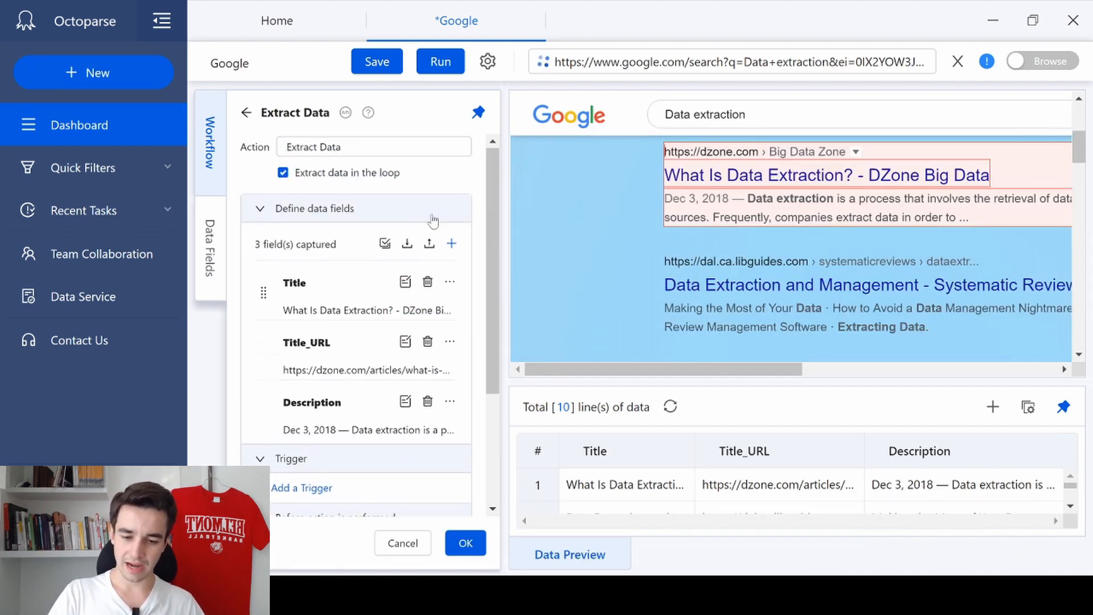
{"action": "left_click", "coordinate": [450, 244]}
{"action": "mouse_move", "coordinate": [363, 333]}
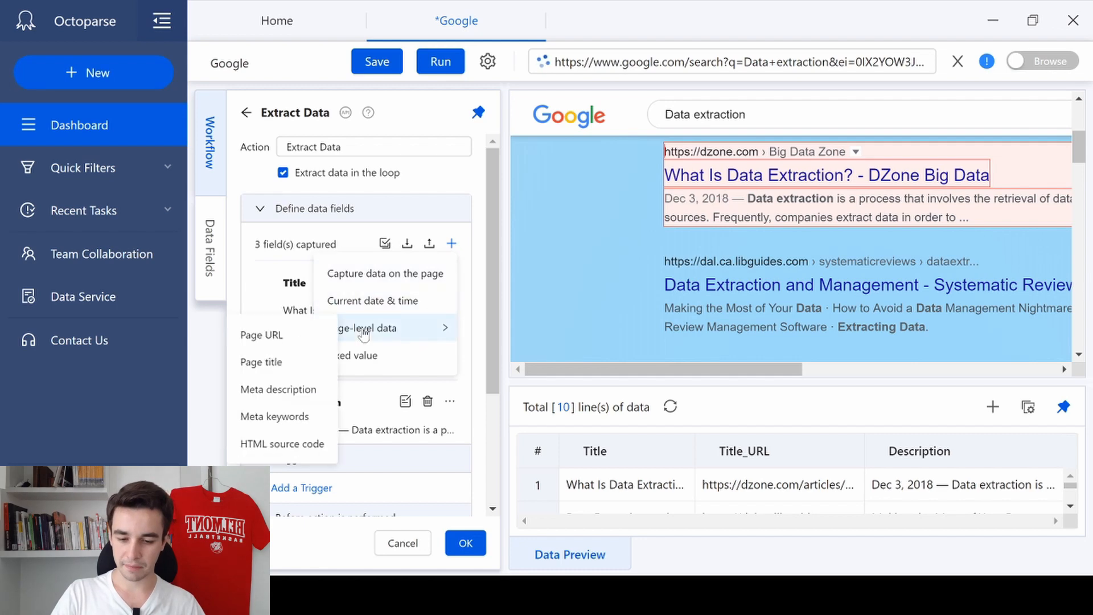
{"action": "left_click", "coordinate": [295, 337]}
{"action": "scroll", "coordinate": [364, 341], "scroll_direction": "down", "scroll_amount": 3}
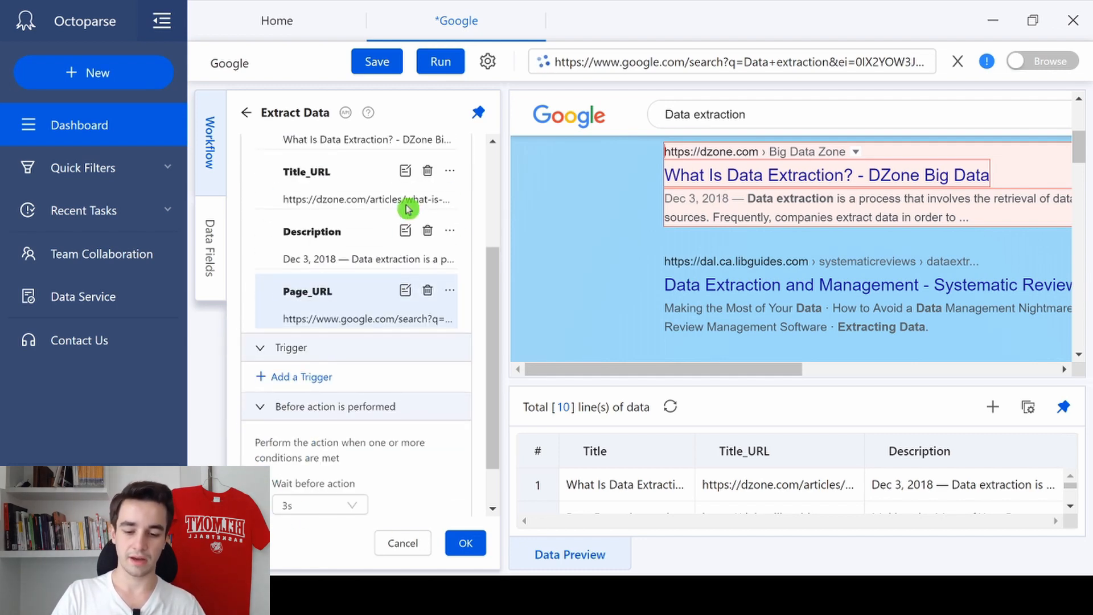
{"action": "left_click", "coordinate": [465, 542]}
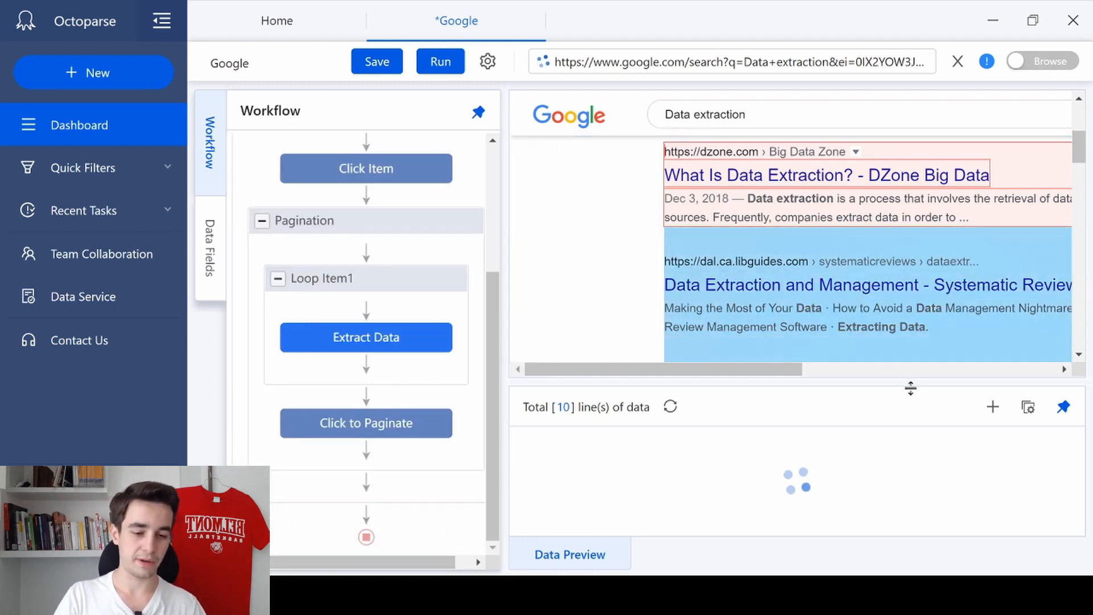
{"action": "left_click_drag", "start_coordinate": [914, 520], "coordinate": [941, 521]}
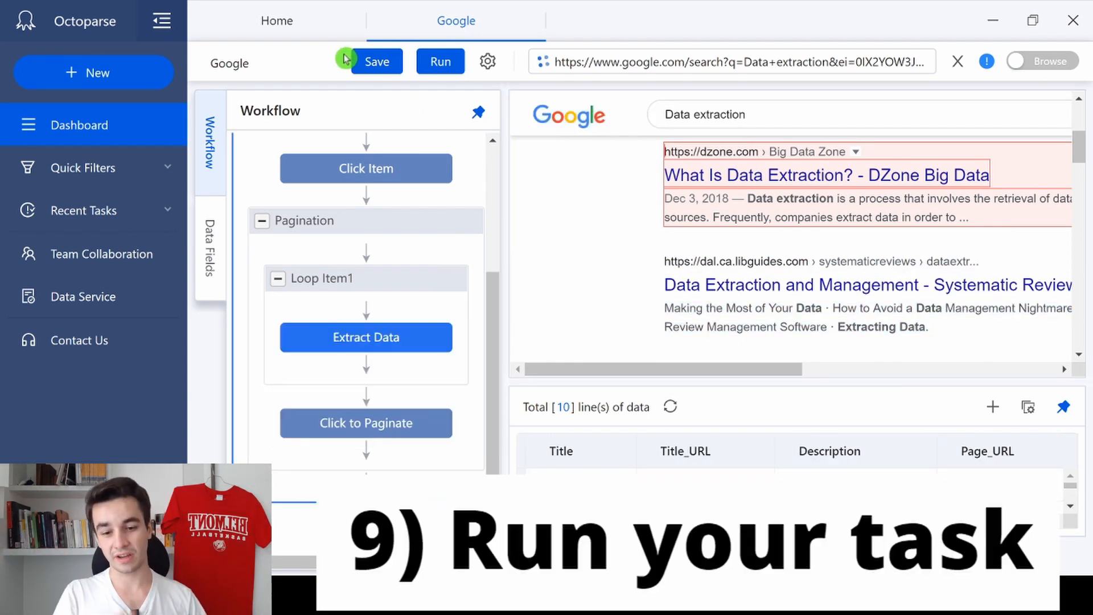
Step: Save the Google task and run it on the local device
{"action": "left_click", "coordinate": [388, 64]}
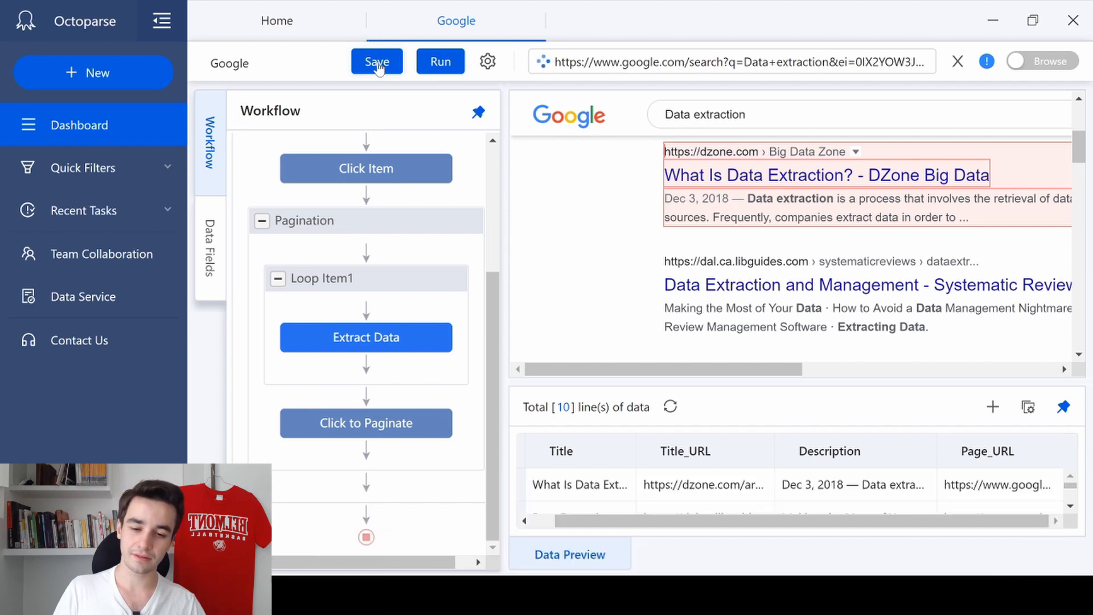
{"action": "left_click", "coordinate": [447, 61]}
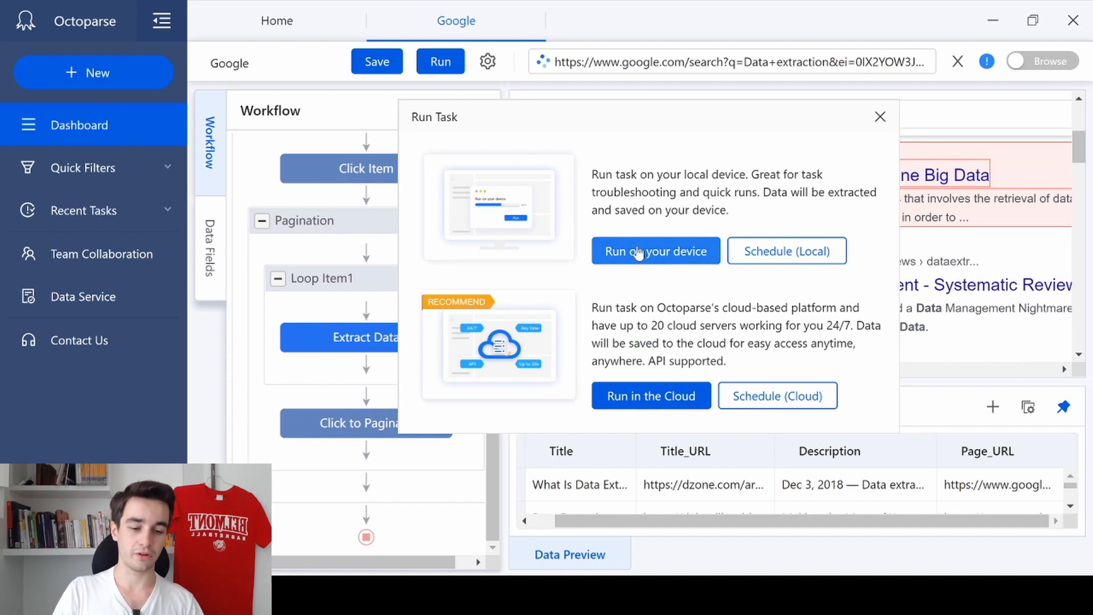
{"action": "left_click", "coordinate": [637, 251]}
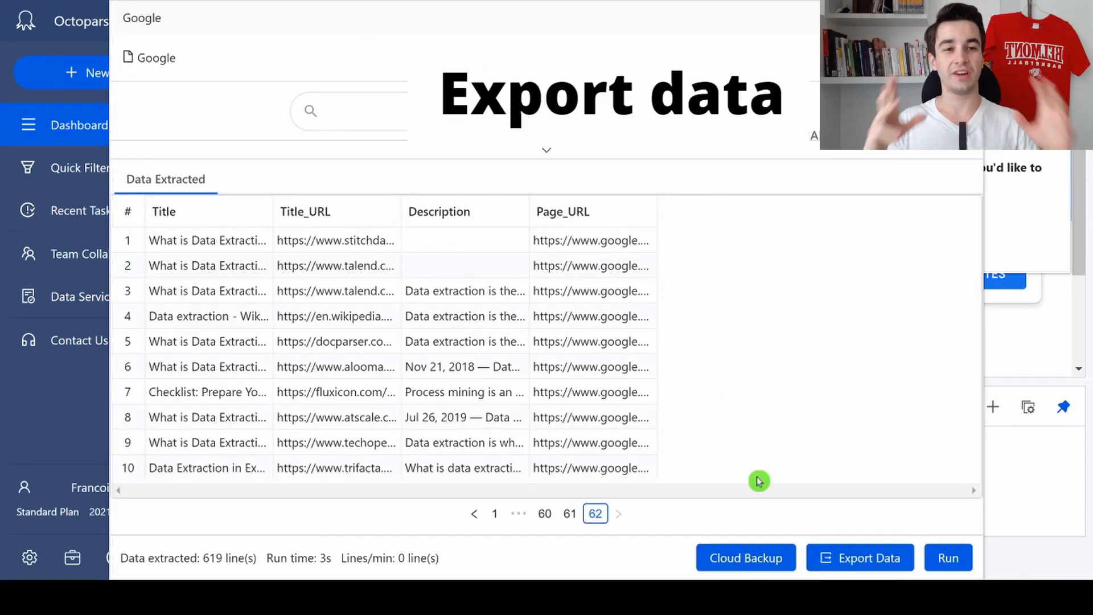
Step: Export the extracted data to the Excel workbook Google.xlsx
{"action": "left_click", "coordinate": [861, 569]}
{"action": "left_click", "coordinate": [434, 209]}
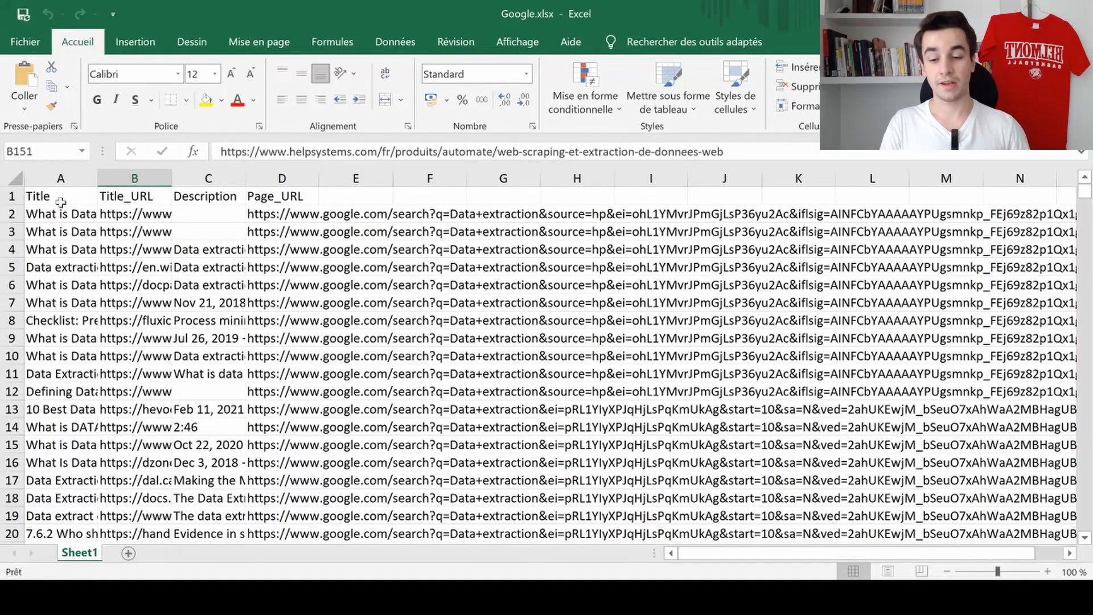
Step: Examine the exported rows in Google.xlsx in Excel, checking the Title, Title_URL, Description and Page_URL columns for each keyword
{"action": "scroll", "coordinate": [70, 315], "scroll_direction": "down", "scroll_amount": 16}
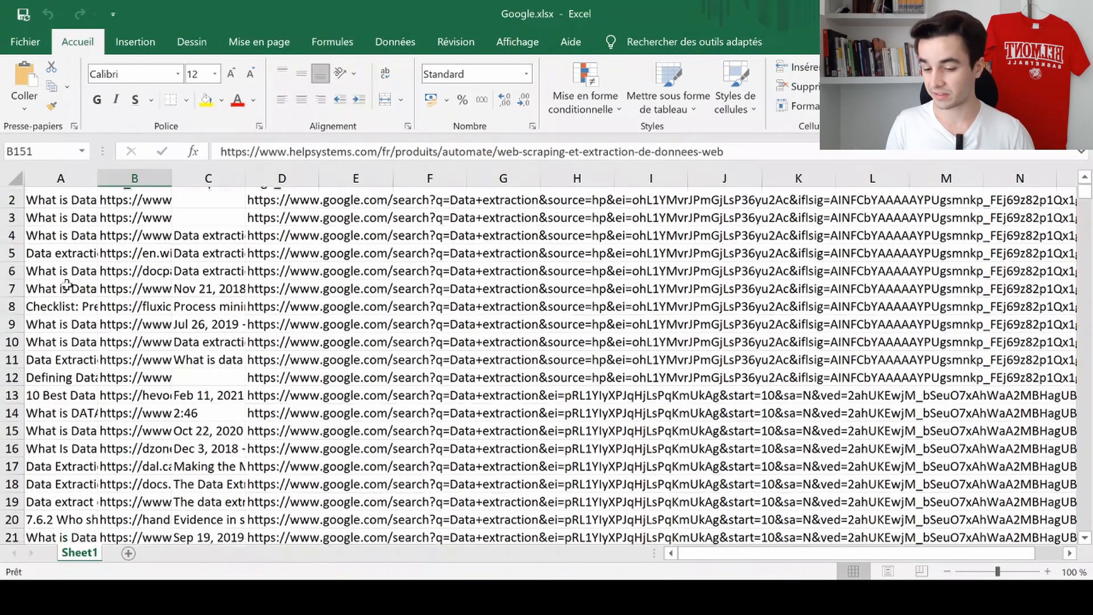
{"action": "scroll", "coordinate": [56, 396], "scroll_direction": "down", "scroll_amount": 20}
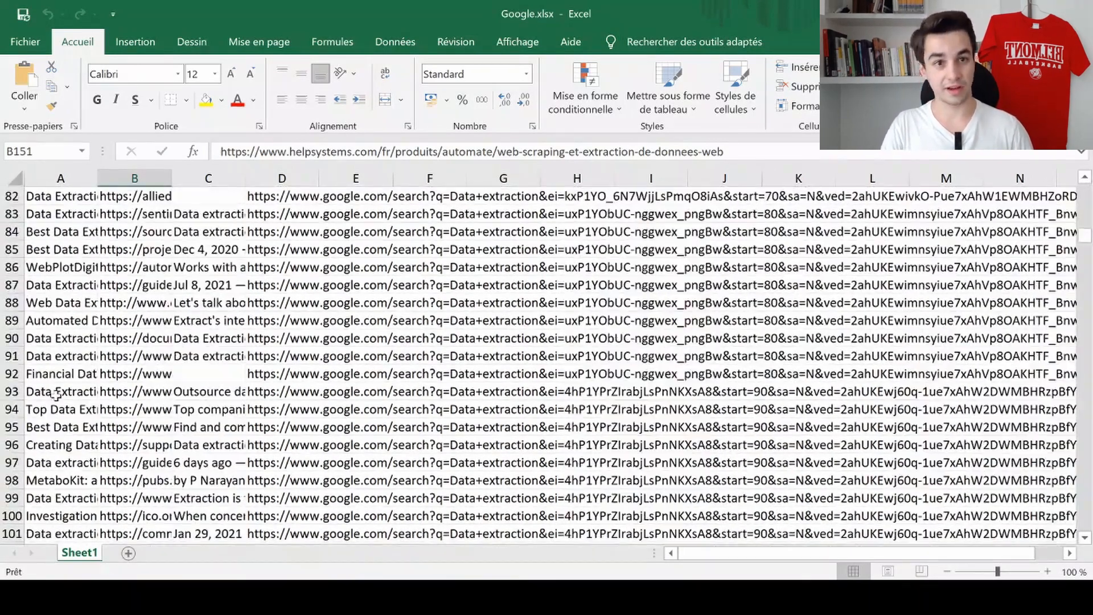
{"action": "scroll", "coordinate": [122, 407], "scroll_direction": "down", "scroll_amount": 16}
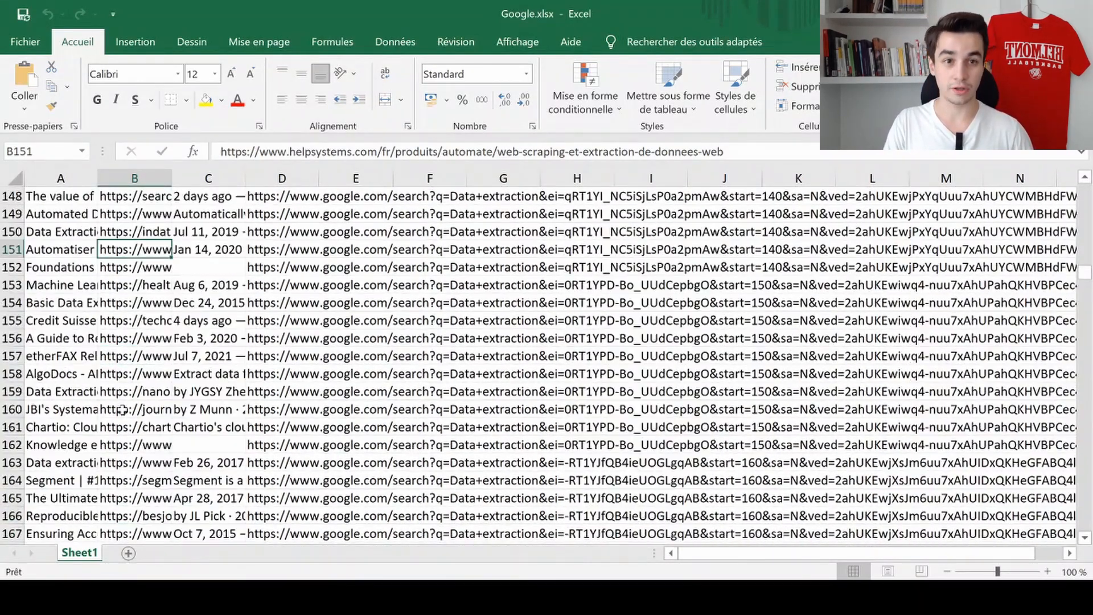
{"action": "scroll", "coordinate": [122, 410], "scroll_direction": "down", "scroll_amount": 16}
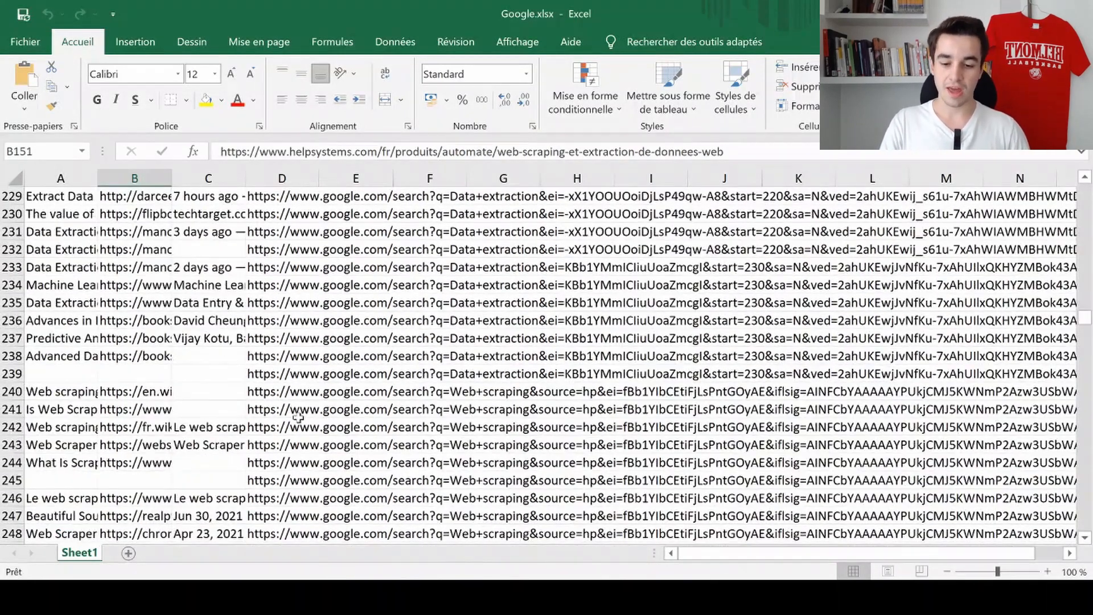
{"action": "scroll", "coordinate": [298, 417], "scroll_direction": "down", "scroll_amount": 20}
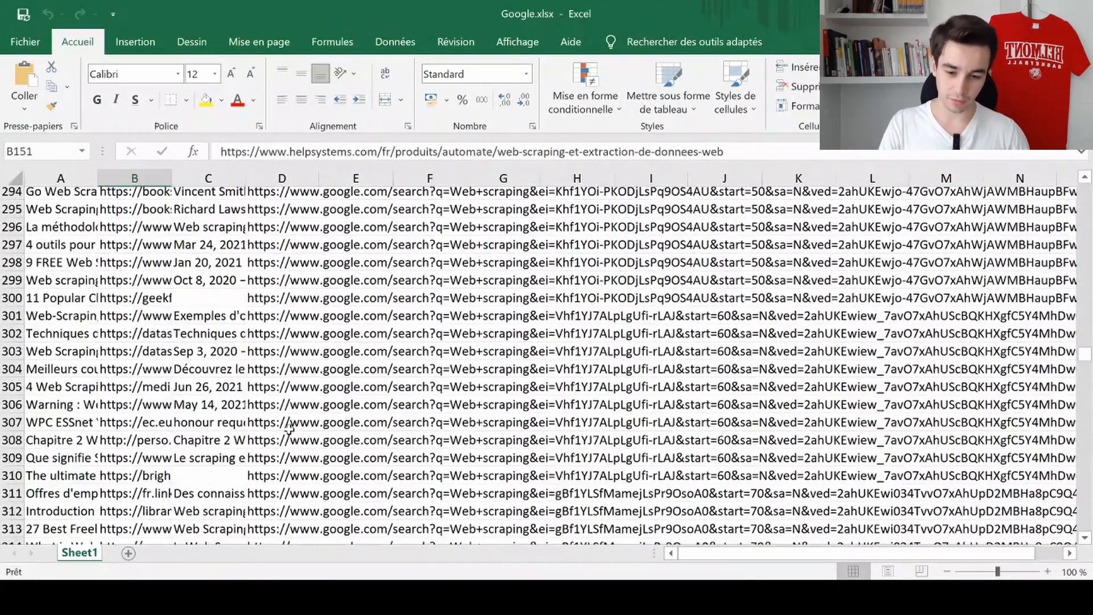
{"action": "scroll", "coordinate": [289, 431], "scroll_direction": "down", "scroll_amount": 7}
{"action": "left_click", "coordinate": [279, 424]}
{"action": "scroll", "coordinate": [281, 435], "scroll_direction": "down", "scroll_amount": 5}
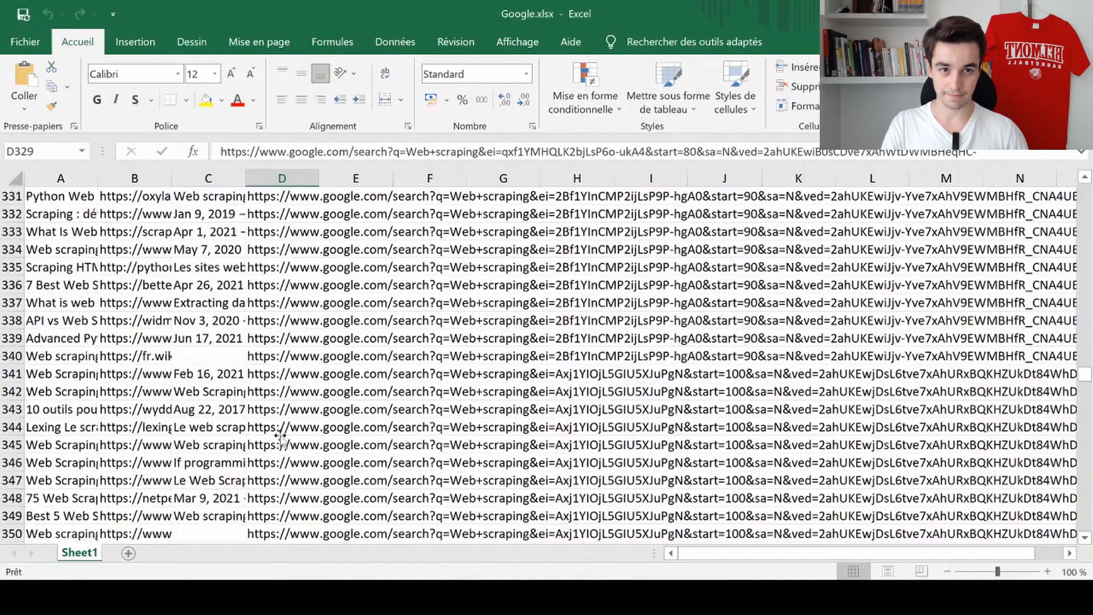